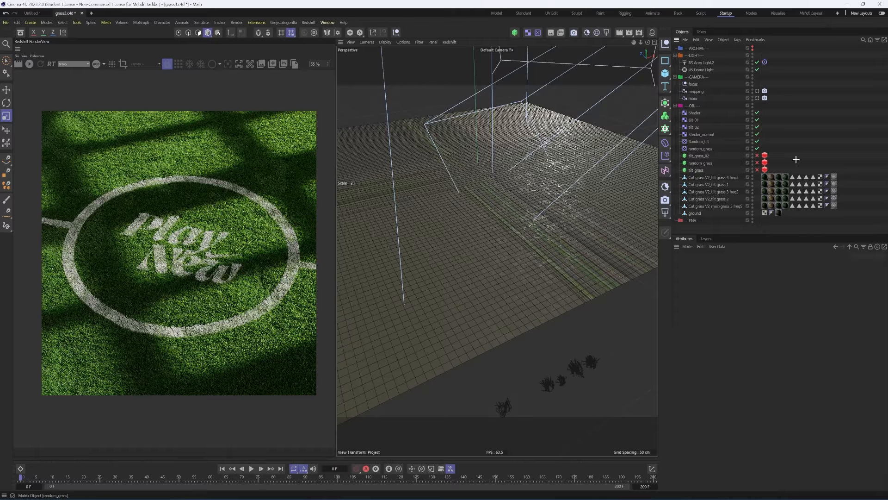
Enable the tilt_grass matrix and display the particle settings of its Redshift object tag.
{"action": "left_click", "coordinate": [756, 168]}
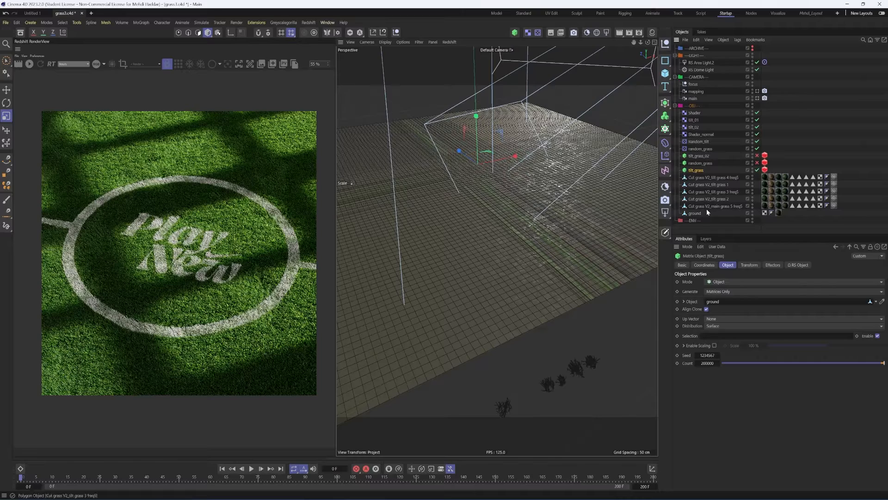
{"action": "left_click_drag", "start_coordinate": [530, 376], "coordinate": [491, 291], "text": "alt"}
{"action": "left_click", "coordinate": [764, 170]}
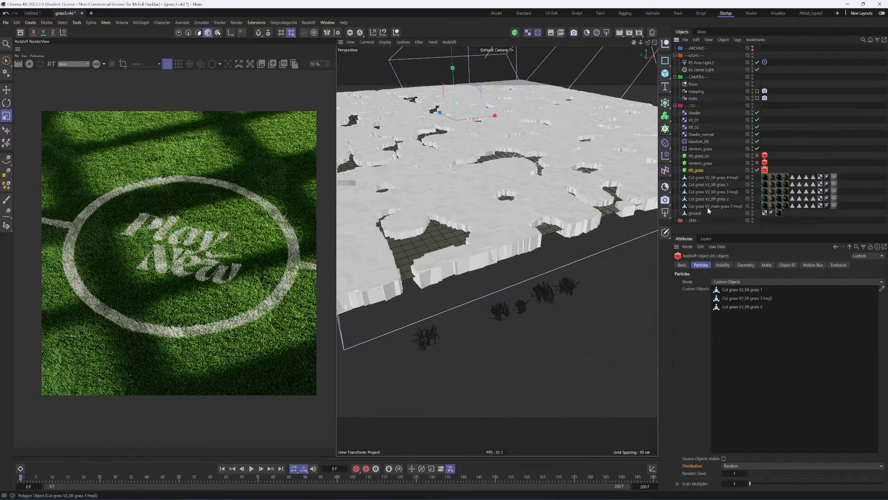
Compare the grass clumps in the viewport with the custom objects assigned in tilt_grass's Redshift object tag.
{"action": "right_click_drag", "start_coordinate": [559, 301], "coordinate": [578, 278], "text": "alt"}
{"action": "left_click_drag", "start_coordinate": [741, 326], "coordinate": [722, 290]}
{"action": "left_click", "coordinate": [527, 283]}
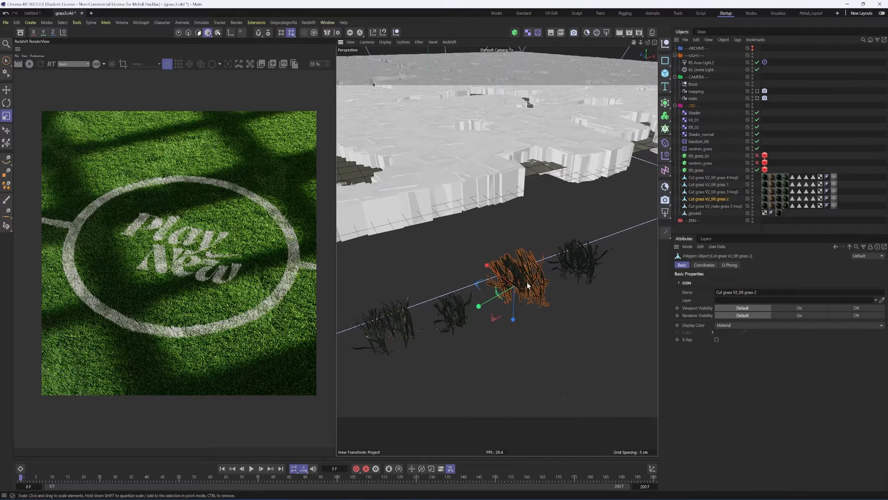
{"action": "left_click", "coordinate": [584, 263]}
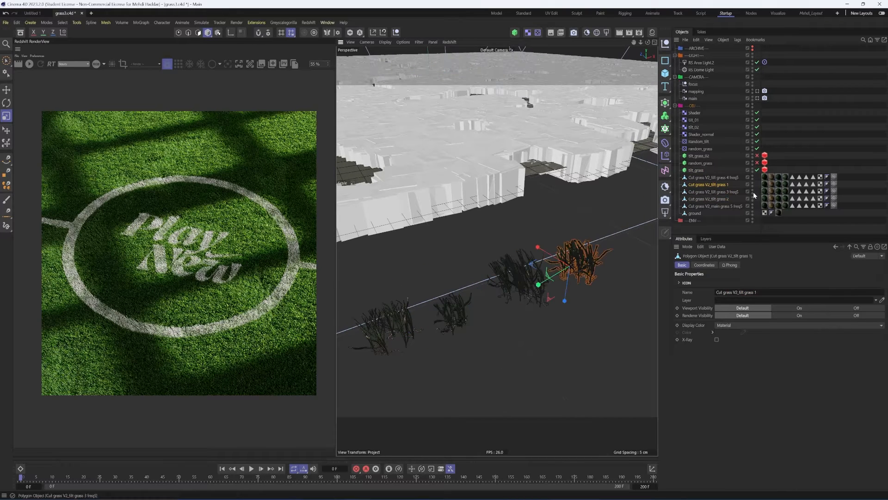
{"action": "left_click", "coordinate": [765, 169]}
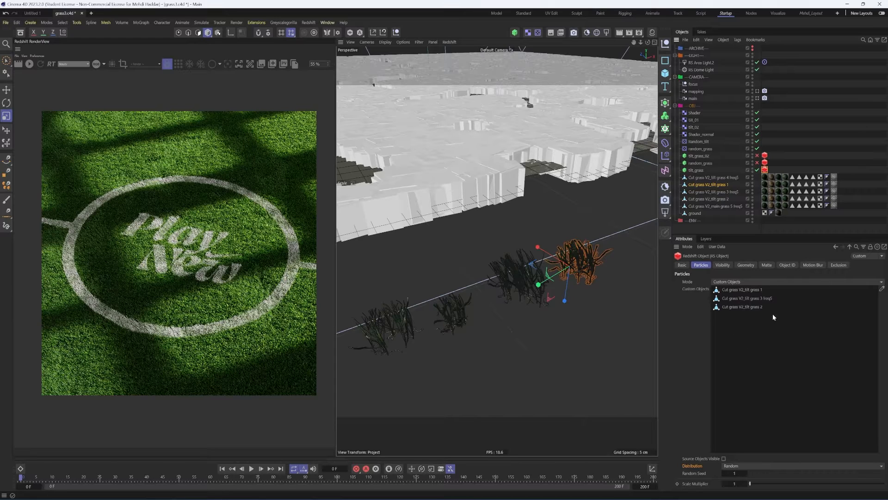
{"action": "left_click_drag", "start_coordinate": [770, 329], "coordinate": [738, 290]}
Review the Random_tilt effector's parameters and the Redshift object tag of the tilt_grass matrix.
{"action": "left_click", "coordinate": [696, 171]}
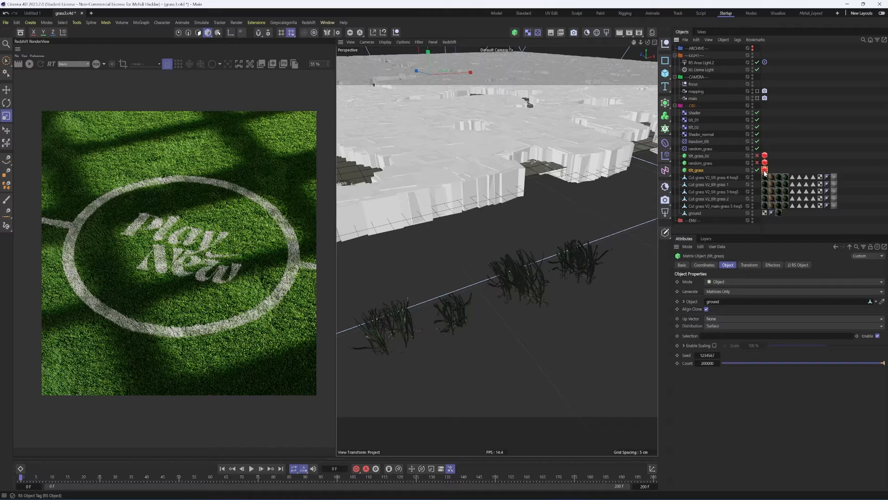
{"action": "left_click", "coordinate": [773, 265]}
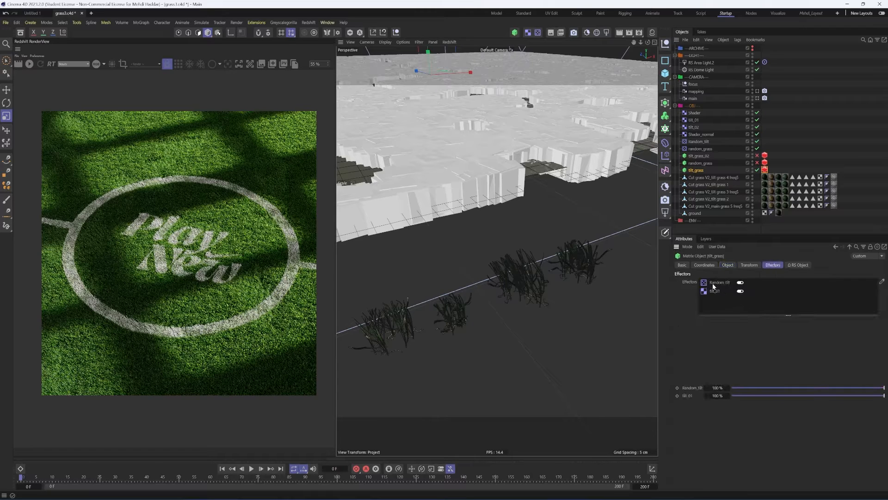
{"action": "left_click", "coordinate": [698, 141]}
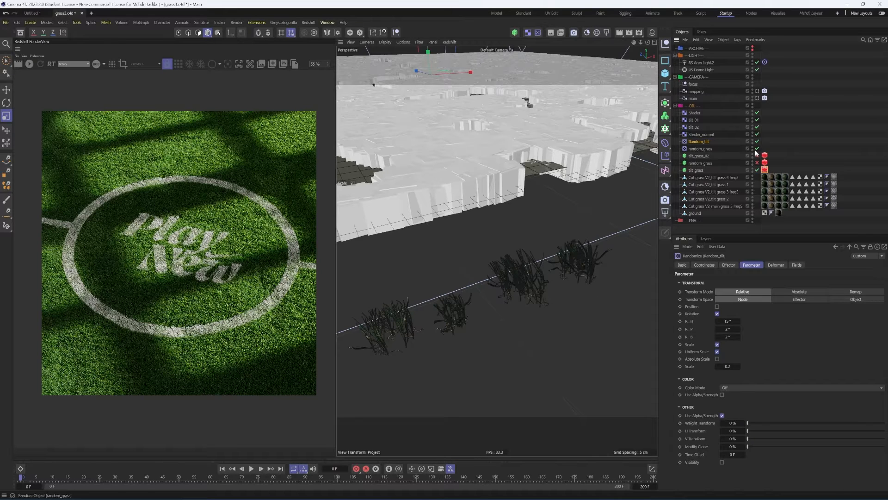
{"action": "left_click", "coordinate": [764, 169]}
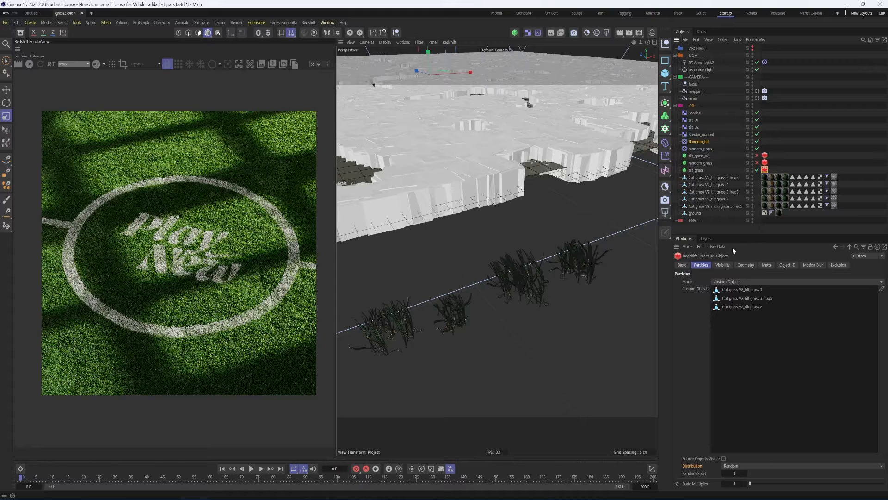
Inspect the parameter and shading settings of the tilt_01 shader effector assigned to tilt_grass.
{"action": "left_click", "coordinate": [697, 169]}
{"action": "left_click", "coordinate": [772, 265]}
{"action": "double_click", "coordinate": [712, 292]}
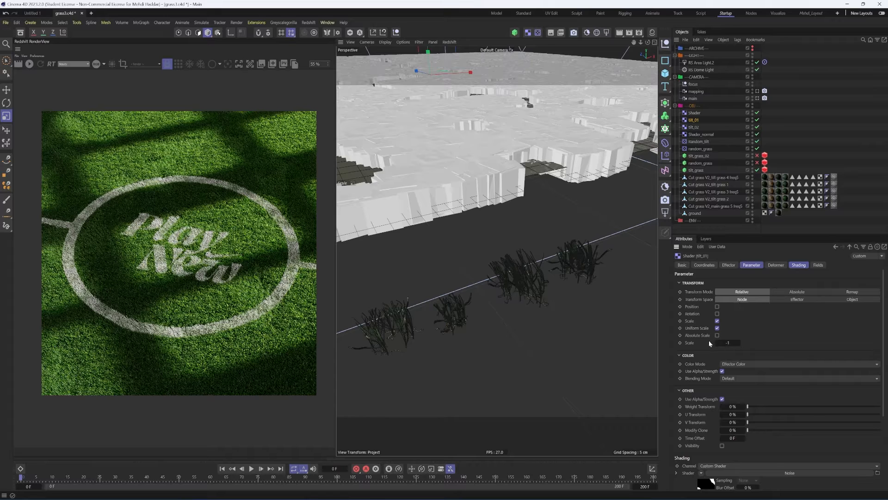
{"action": "scroll", "coordinate": [516, 234], "scroll_direction": "down", "scroll_amount": 5}
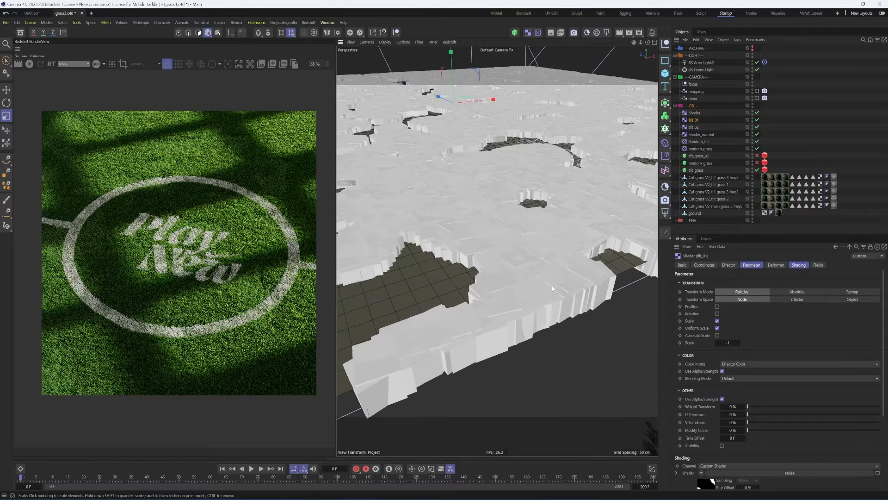
{"action": "scroll", "coordinate": [516, 234], "scroll_direction": "up", "scroll_amount": 2}
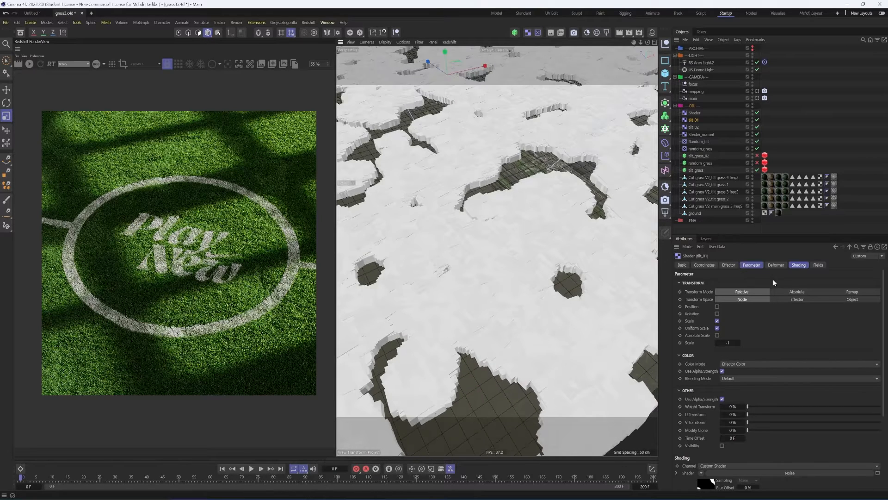
{"action": "left_click", "coordinate": [798, 264]}
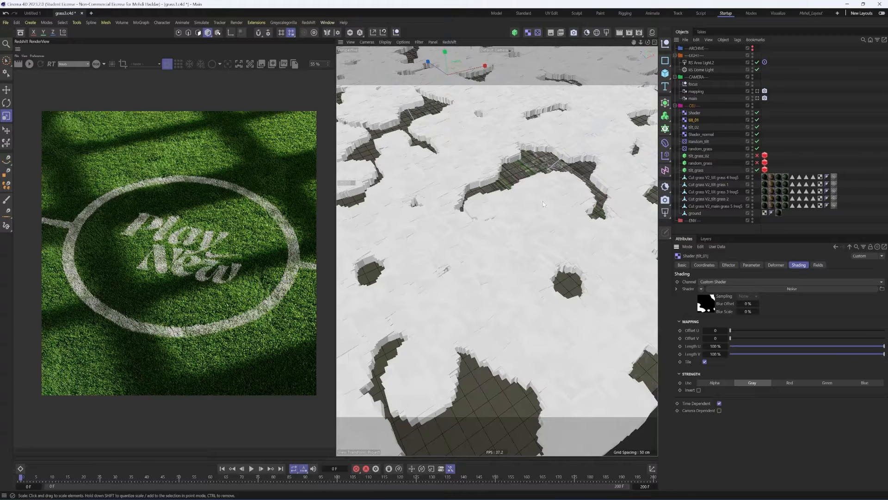
Try clearing the custom Noise shader from the tilt_01 effector's shading.
{"action": "left_click", "coordinate": [702, 289]}
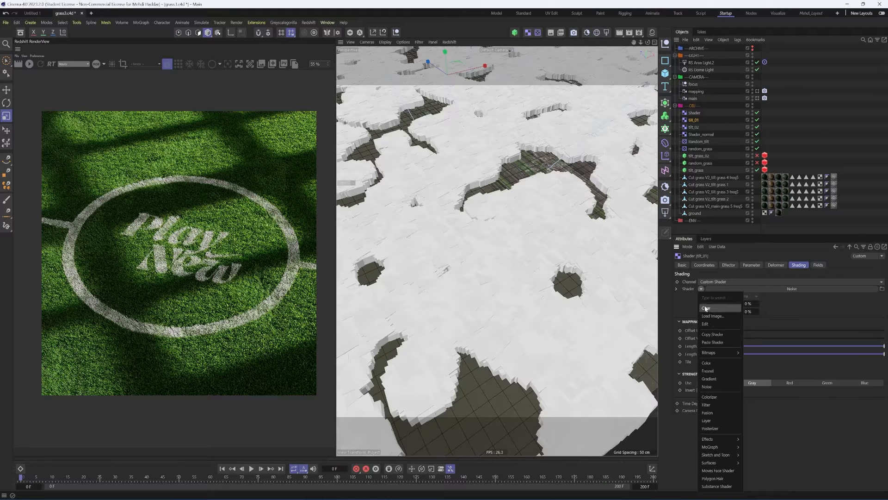
{"action": "left_click", "coordinate": [702, 291]}
{"action": "left_click", "coordinate": [702, 292]}
{"action": "left_click", "coordinate": [737, 308]}
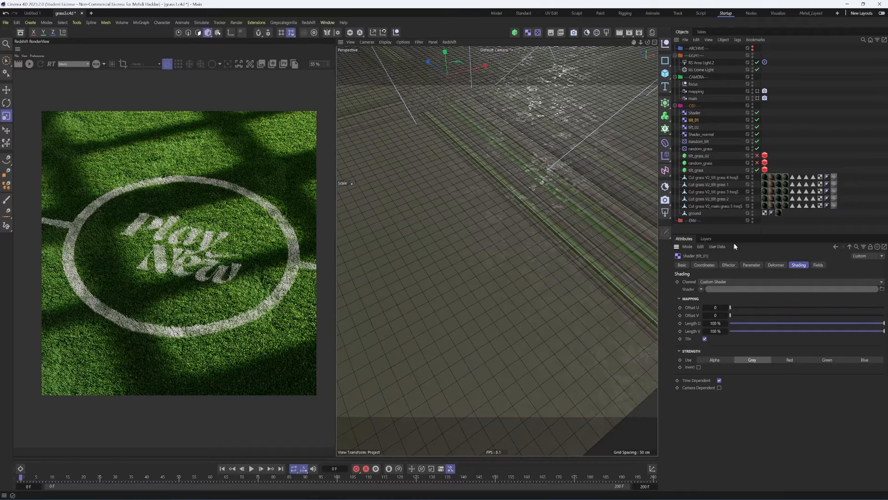
{"action": "left_click", "coordinate": [701, 288]}
{"action": "left_click", "coordinate": [721, 329]}
Open the Noise shader of the tilt_01 effector and try adjusting its brightness.
{"action": "left_click", "coordinate": [704, 302]}
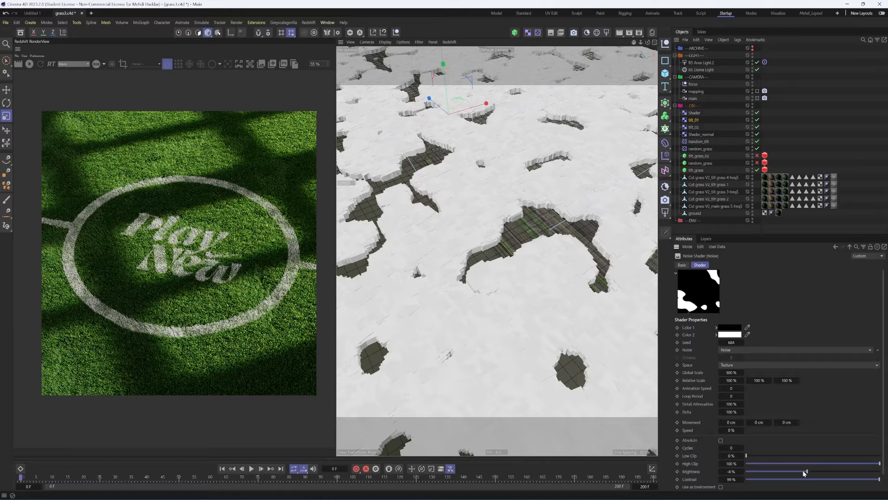
{"action": "mouse_move", "coordinate": [803, 471]}
{"action": "left_mouse_down"}
{"action": "mouse_move", "coordinate": [841, 472]}
{"action": "mouse_move", "coordinate": [810, 470]}
{"action": "left_mouse_up"}
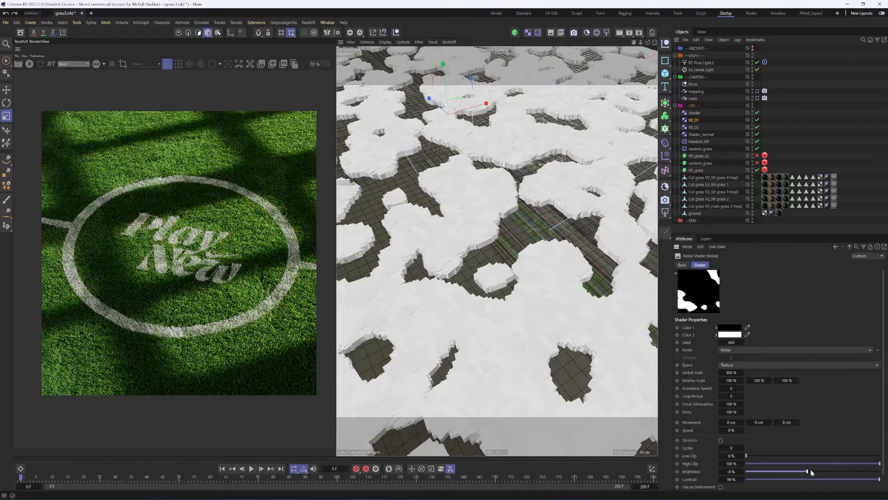
{"action": "scroll", "coordinate": [488, 232], "scroll_direction": "down", "scroll_amount": 6}
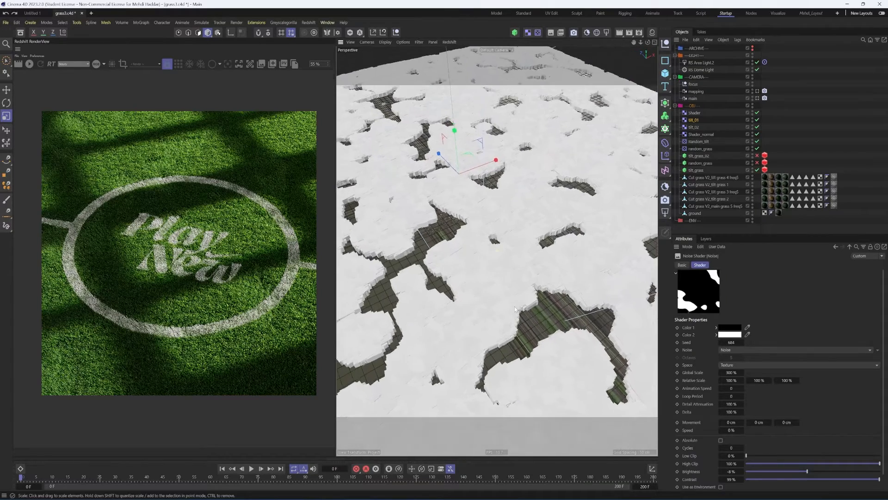
Examine from several angles how the noise distributes the tilt_grass matrix over the ground.
{"action": "scroll", "coordinate": [489, 298], "scroll_direction": "up", "scroll_amount": 5}
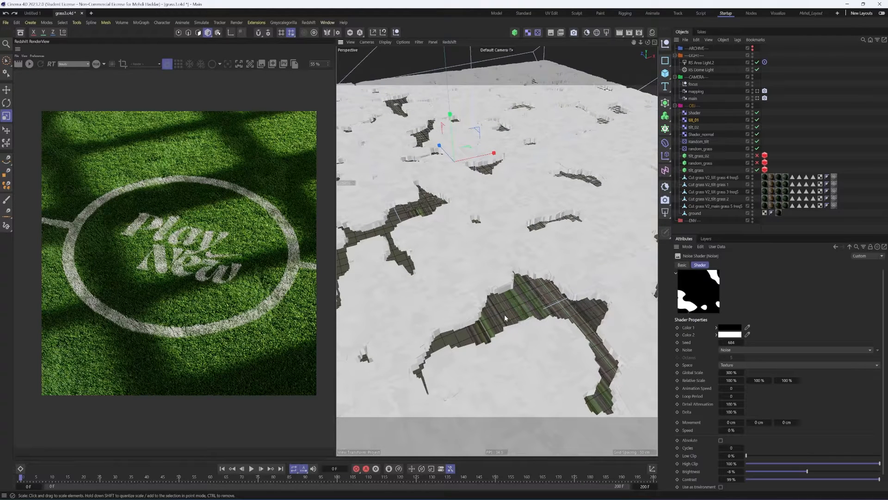
{"action": "scroll", "coordinate": [503, 338], "scroll_direction": "down", "scroll_amount": 4}
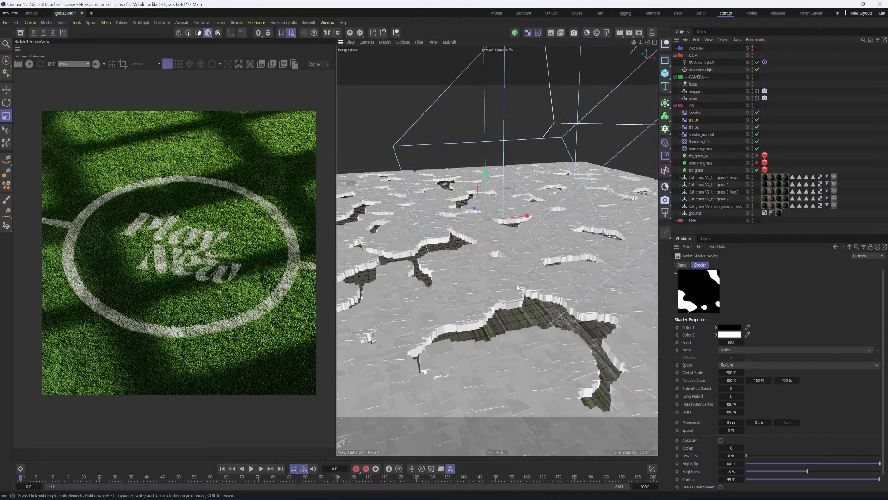
{"action": "scroll", "coordinate": [517, 287], "scroll_direction": "down", "scroll_amount": 5}
{"action": "scroll", "coordinate": [550, 280], "scroll_direction": "up", "scroll_amount": 3}
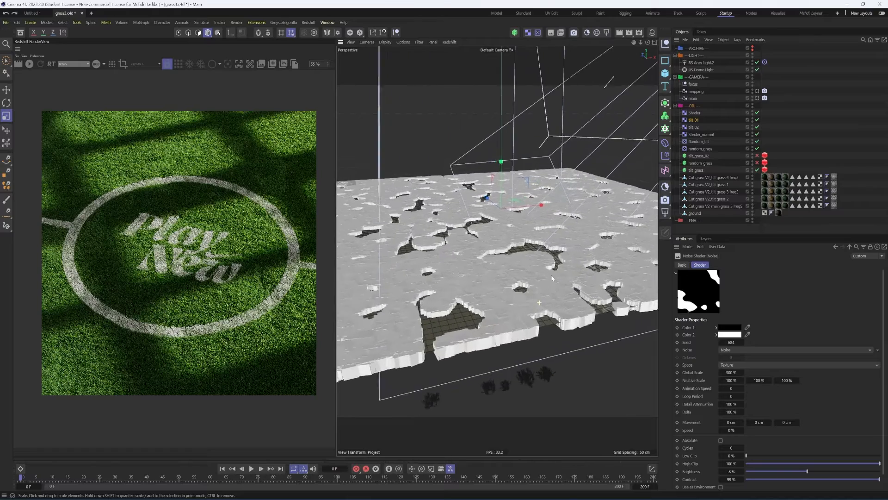
{"action": "scroll", "coordinate": [552, 278], "scroll_direction": "up", "scroll_amount": 5}
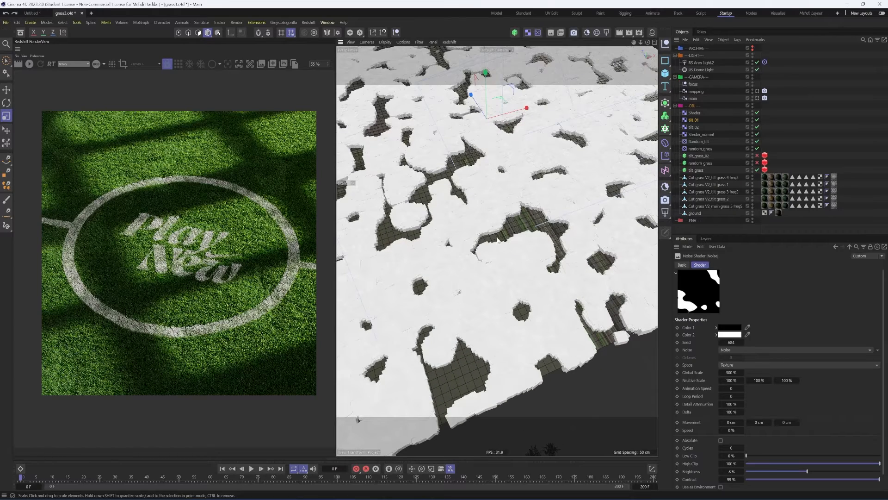
{"action": "left_click_drag", "start_coordinate": [559, 235], "coordinate": [573, 194], "text": "alt"}
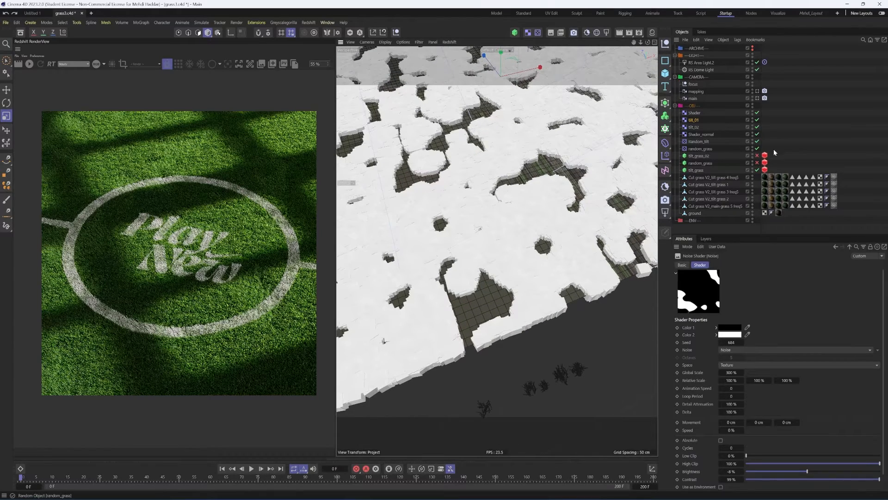
Review the effectors of the tilt_grass matrix and display the parameters of its tilt_01 effector.
{"action": "left_click", "coordinate": [698, 171]}
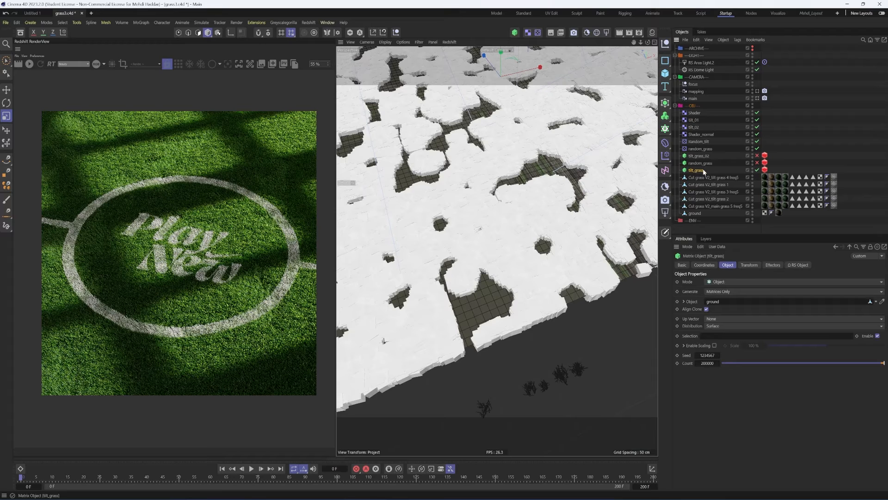
{"action": "left_click", "coordinate": [713, 157]}
{"action": "left_click", "coordinate": [700, 171]}
{"action": "left_click", "coordinate": [771, 265]}
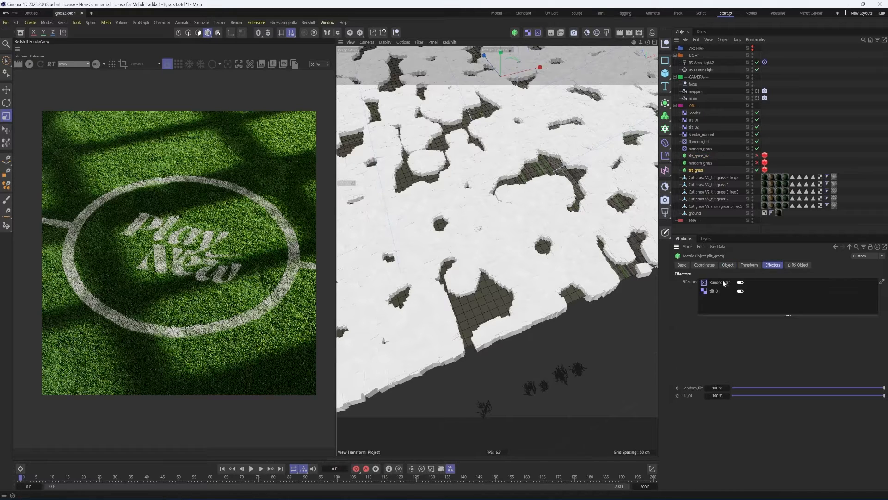
{"action": "double_click", "coordinate": [705, 293]}
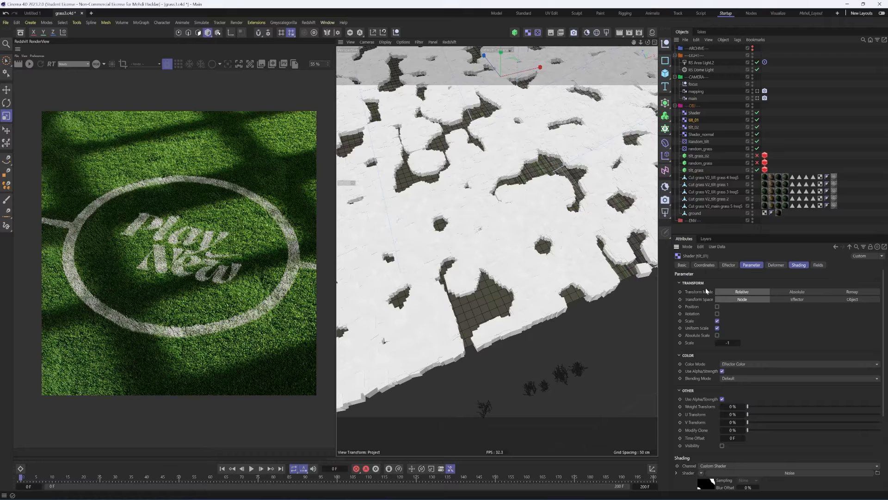
Show the shading settings of the tilt_02 effector used by tilt_grass_02, and enable that matrix.
{"action": "left_click", "coordinate": [696, 128]}
{"action": "left_click", "coordinate": [697, 157]}
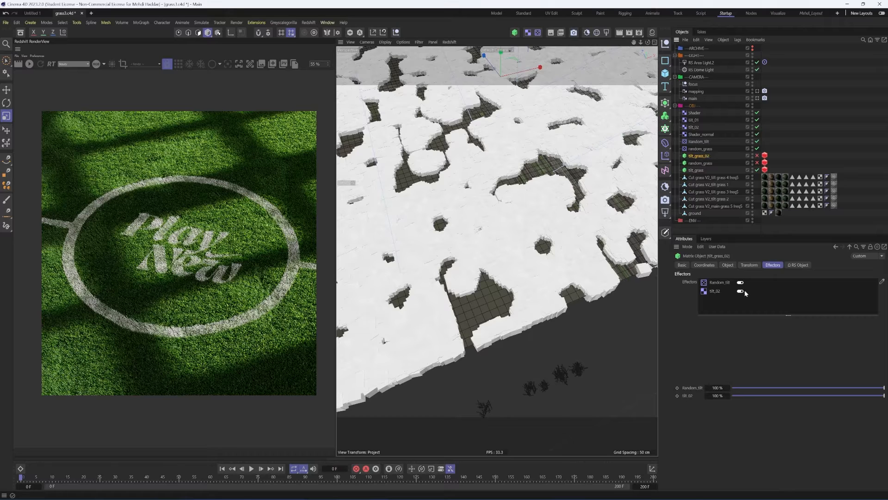
{"action": "left_click", "coordinate": [694, 128]}
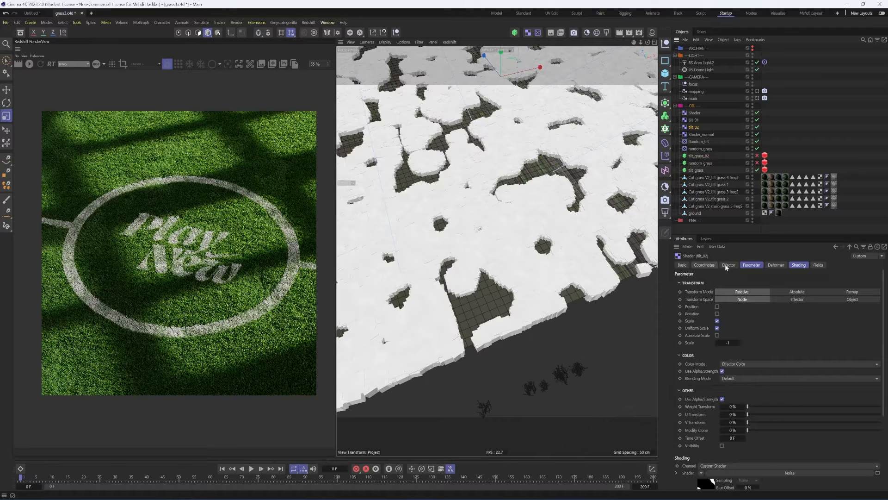
{"action": "left_click", "coordinate": [799, 265]}
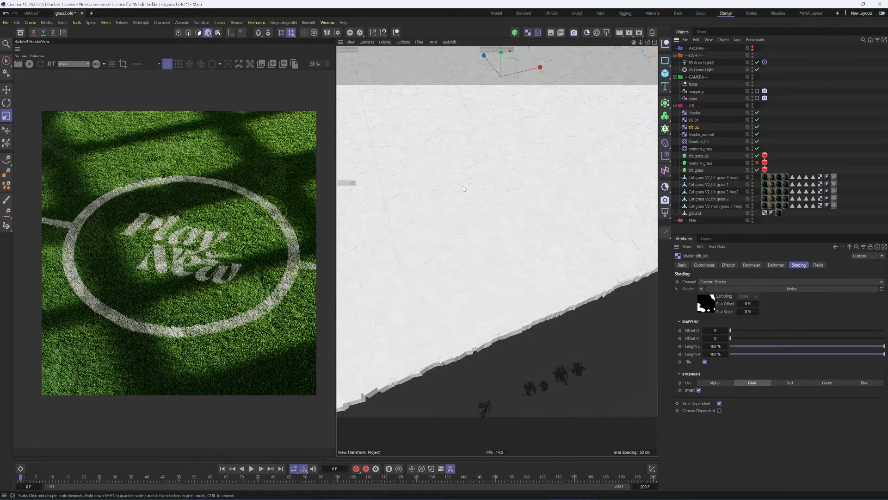
Check the custom object in tilt_grass_02's Redshift object tag and inspect the tilt grass 4 clump in the viewport.
{"action": "left_click", "coordinate": [719, 156]}
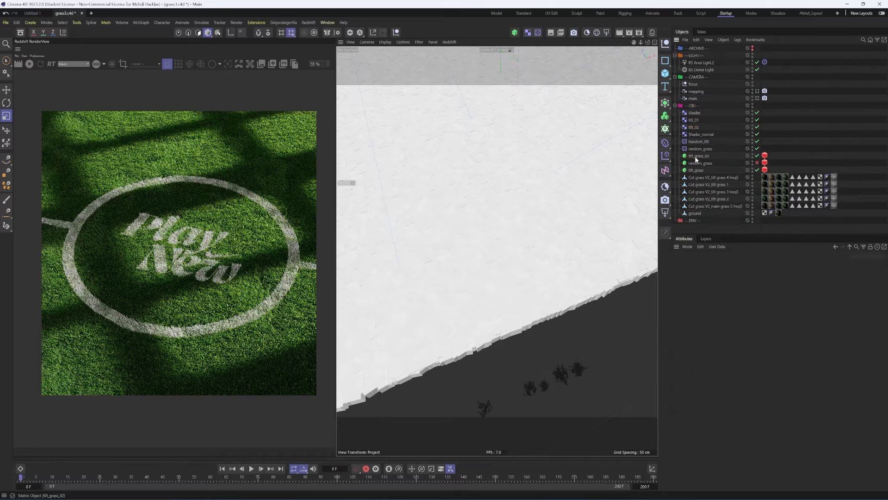
{"action": "left_click", "coordinate": [765, 156]}
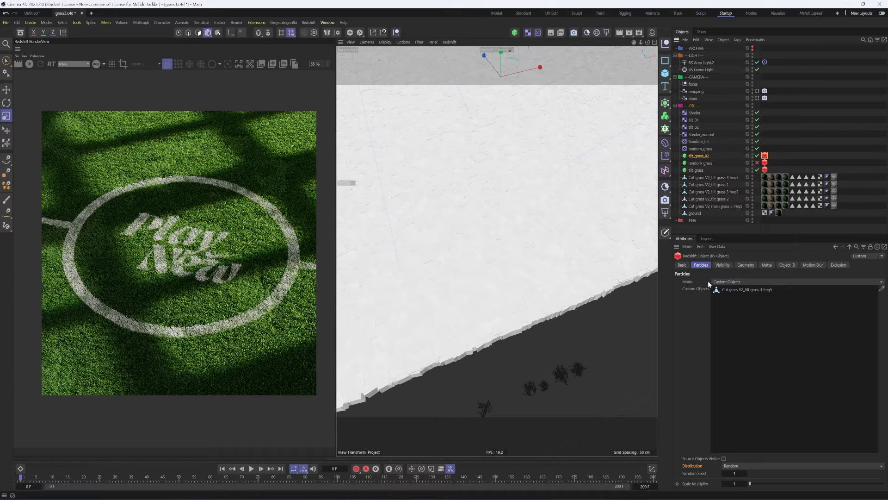
{"action": "scroll", "coordinate": [521, 353], "scroll_direction": "up", "scroll_amount": 10}
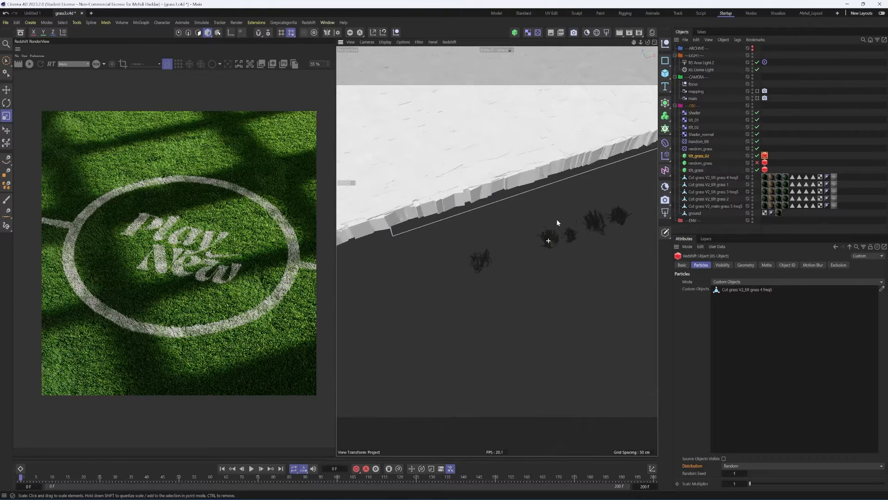
{"action": "scroll", "coordinate": [577, 212], "scroll_direction": "down", "scroll_amount": 5}
{"action": "left_click", "coordinate": [574, 252]}
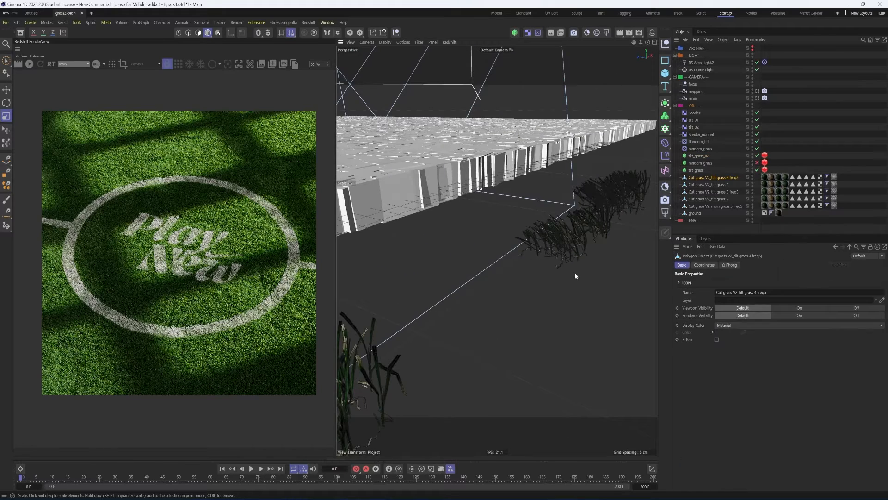
{"action": "scroll", "coordinate": [506, 269], "scroll_direction": "up", "scroll_amount": 5}
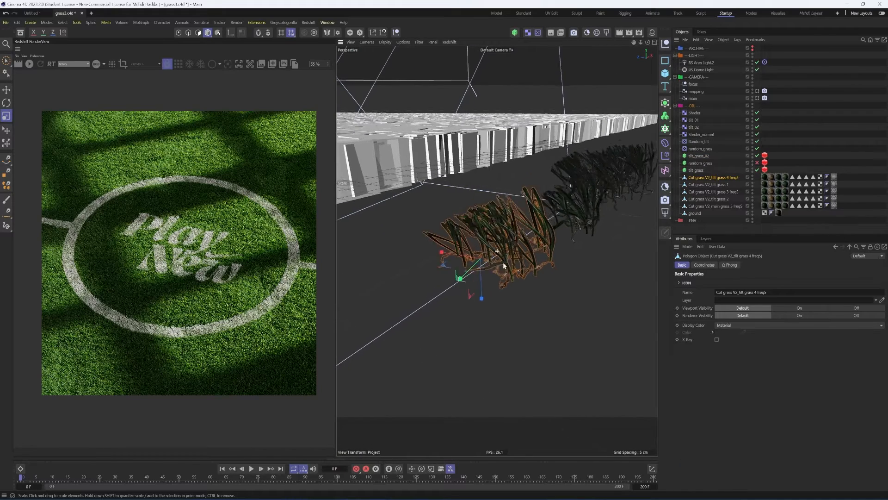
{"action": "scroll", "coordinate": [531, 254], "scroll_direction": "down", "scroll_amount": 5}
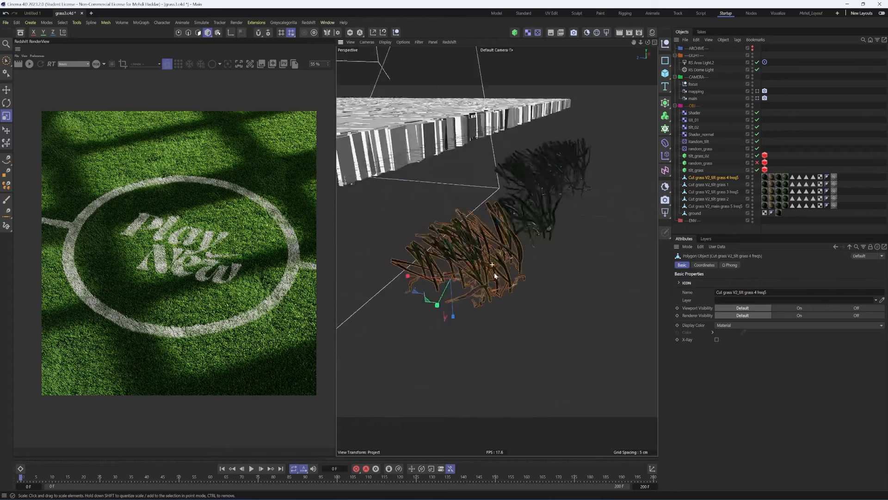
Disable the tilt_grass_02 matrix.
{"action": "scroll", "coordinate": [499, 189], "scroll_direction": "down", "scroll_amount": 5}
{"action": "left_click", "coordinate": [757, 155]}
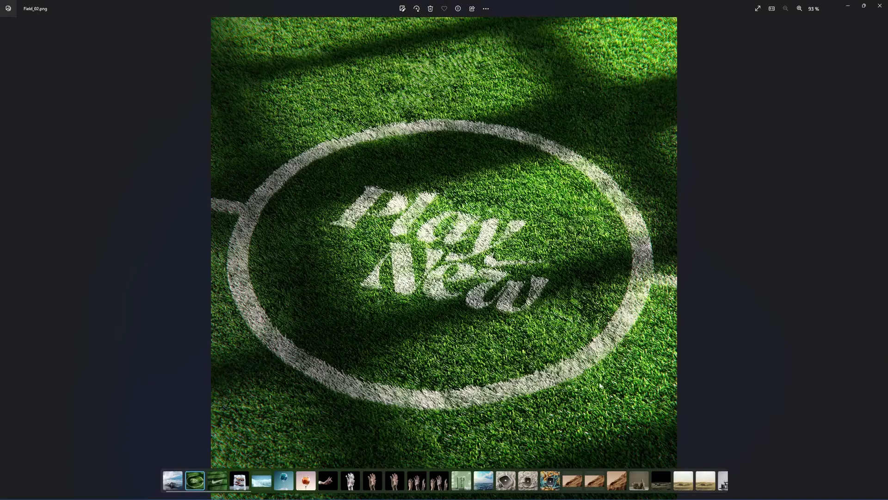
Switch to the image viewer and examine the grass tilt and lettering in the final render Field_02.png at several magnifications.
{"action": "scroll", "coordinate": [601, 386], "scroll_direction": "up", "scroll_amount": 4}
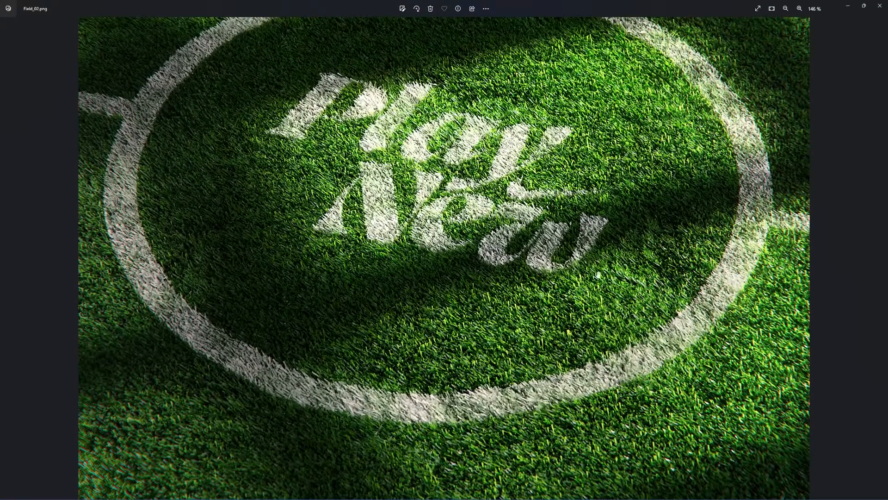
{"action": "scroll", "coordinate": [644, 276], "scroll_direction": "down", "scroll_amount": 3}
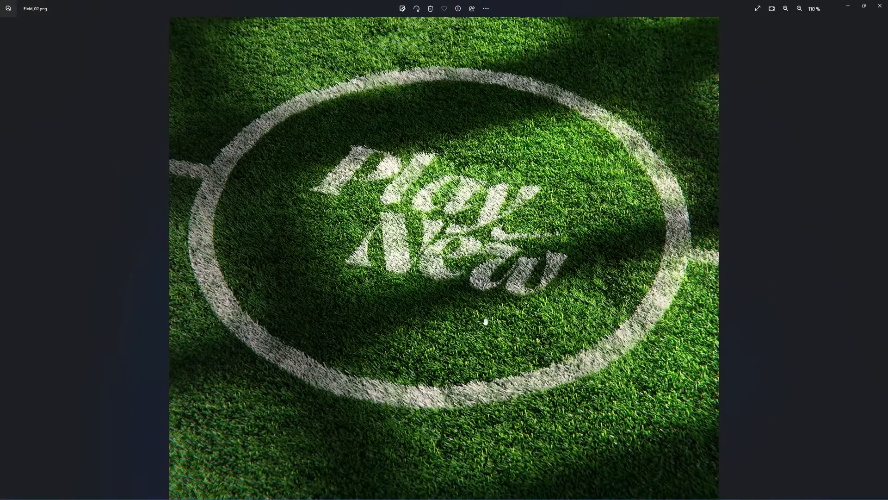
{"action": "left_click_drag", "start_coordinate": [485, 321], "coordinate": [500, 391]}
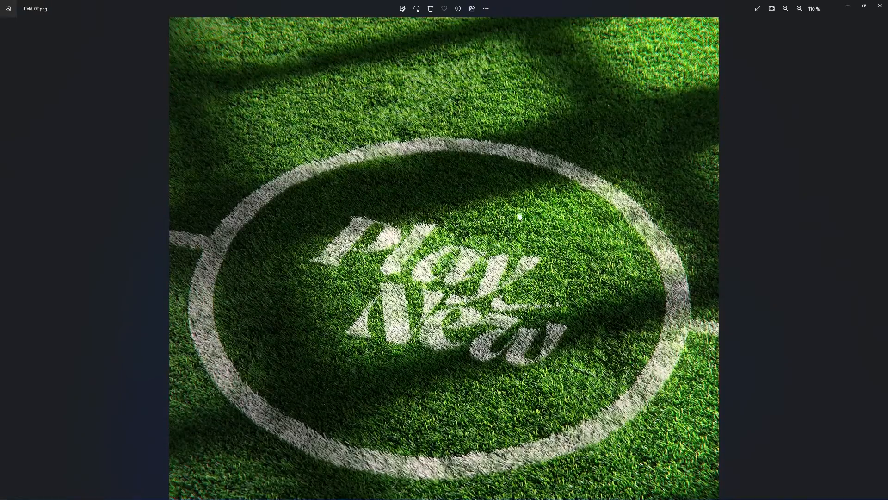
{"action": "scroll", "coordinate": [423, 77], "scroll_direction": "up", "scroll_amount": 3}
{"action": "scroll", "coordinate": [432, 155], "scroll_direction": "down", "scroll_amount": 5}
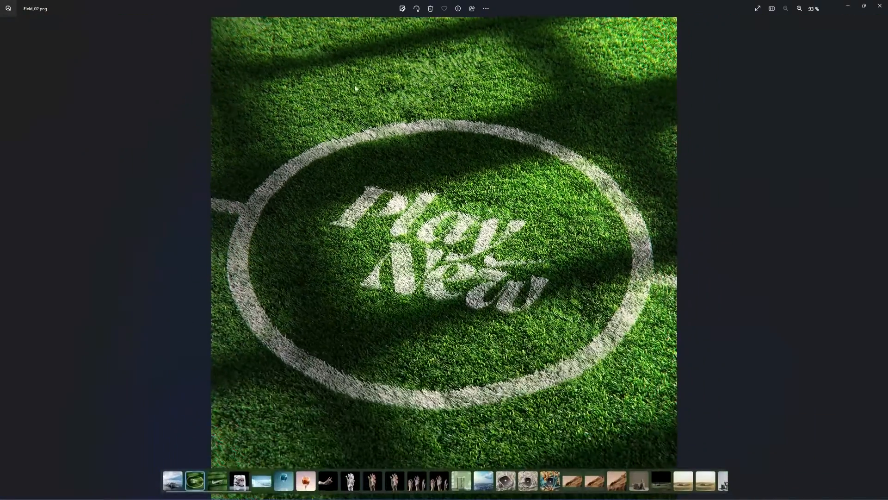
{"action": "scroll", "coordinate": [355, 88], "scroll_direction": "up", "scroll_amount": 5}
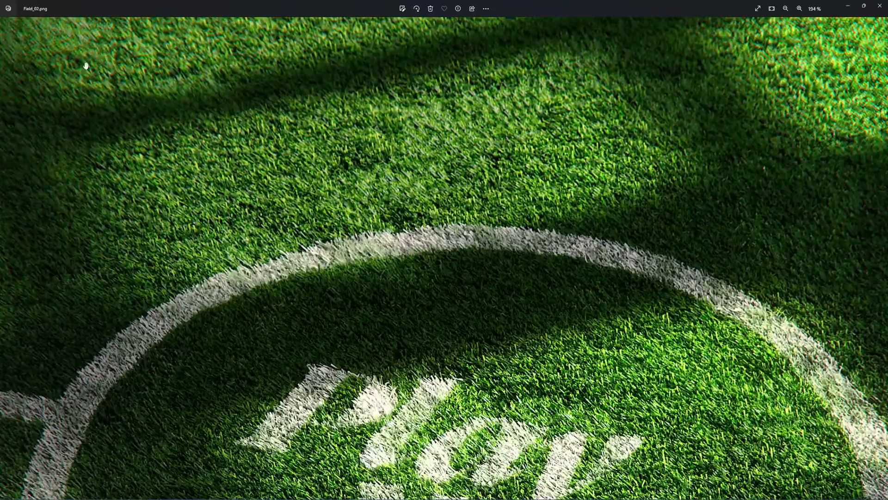
{"action": "scroll", "coordinate": [433, 179], "scroll_direction": "down", "scroll_amount": 5}
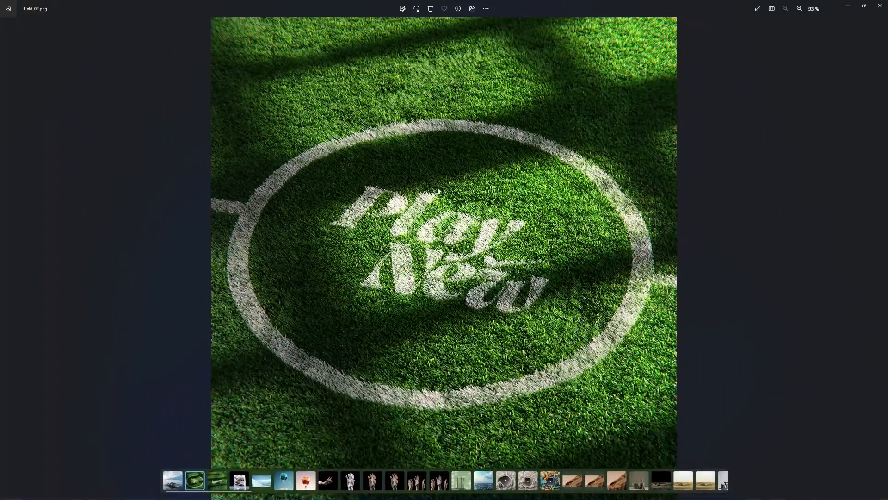
{"action": "scroll", "coordinate": [437, 189], "scroll_direction": "up", "scroll_amount": 7}
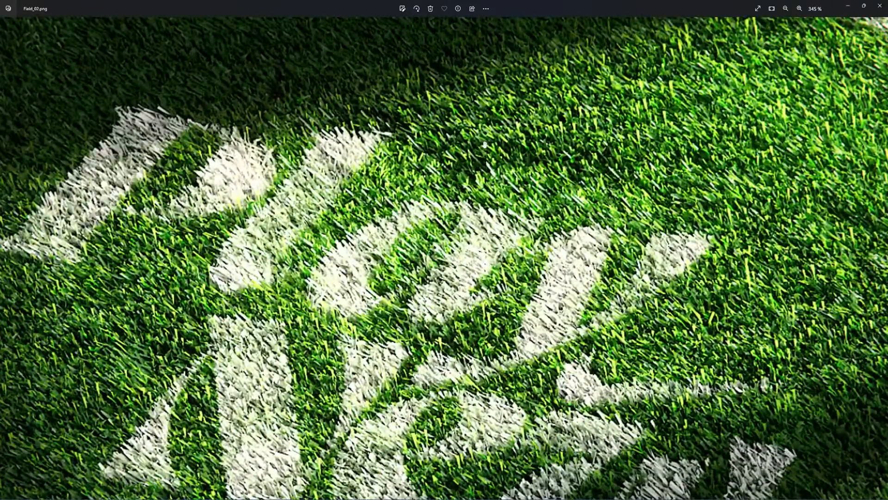
{"action": "scroll", "coordinate": [529, 211], "scroll_direction": "down", "scroll_amount": 7}
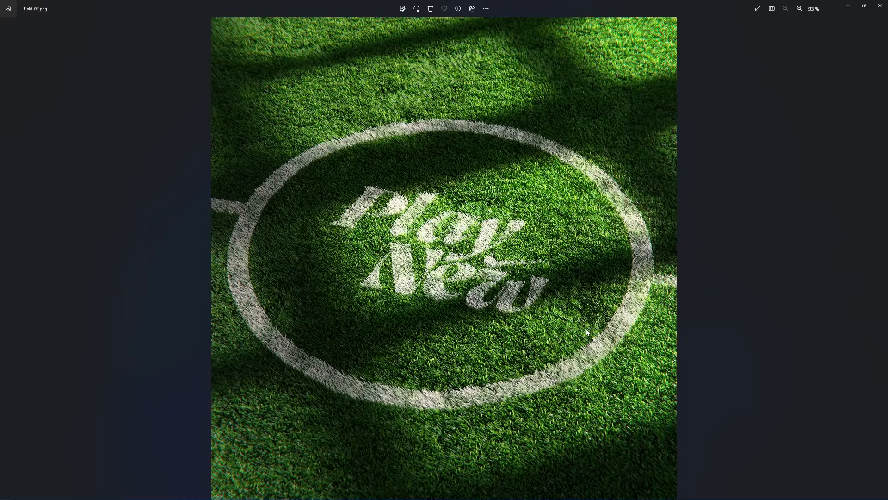
{"action": "scroll", "coordinate": [643, 391], "scroll_direction": "up", "scroll_amount": 4}
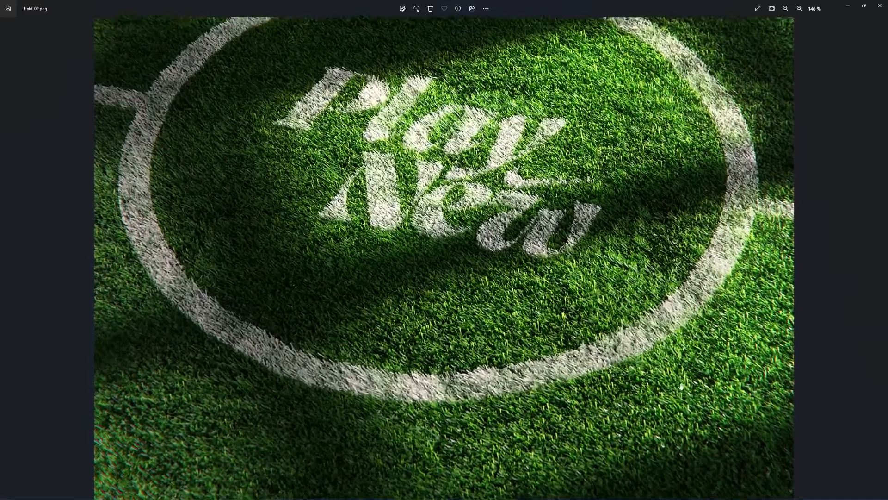
{"action": "scroll", "coordinate": [740, 296], "scroll_direction": "down", "scroll_amount": 5}
{"action": "scroll", "coordinate": [590, 283], "scroll_direction": "up", "scroll_amount": 4}
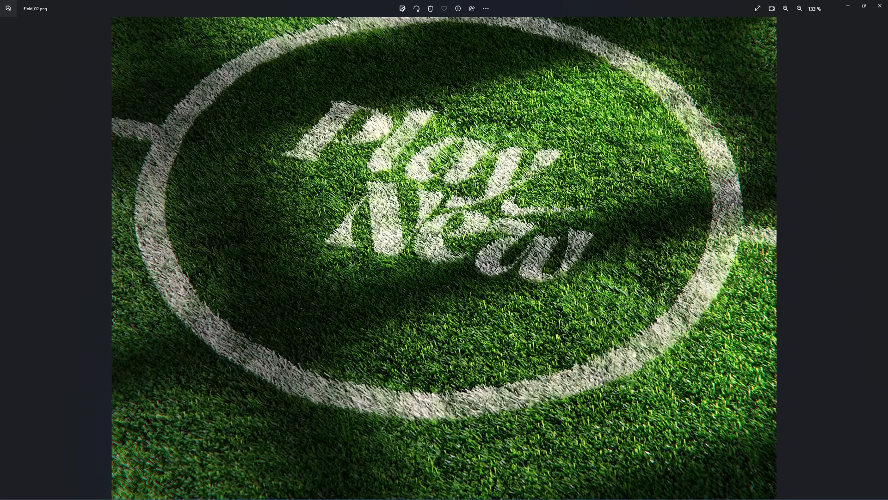
{"action": "scroll", "coordinate": [624, 353], "scroll_direction": "down", "scroll_amount": 3}
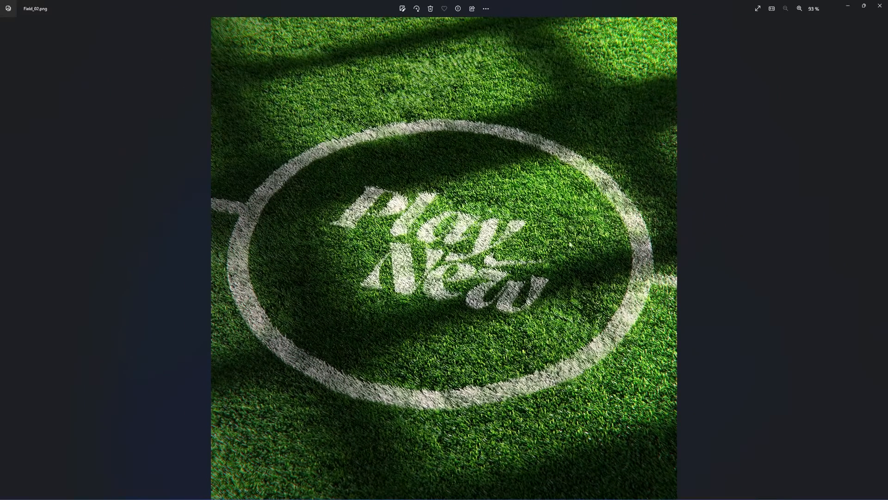
{"action": "left_click", "coordinate": [848, 6]}
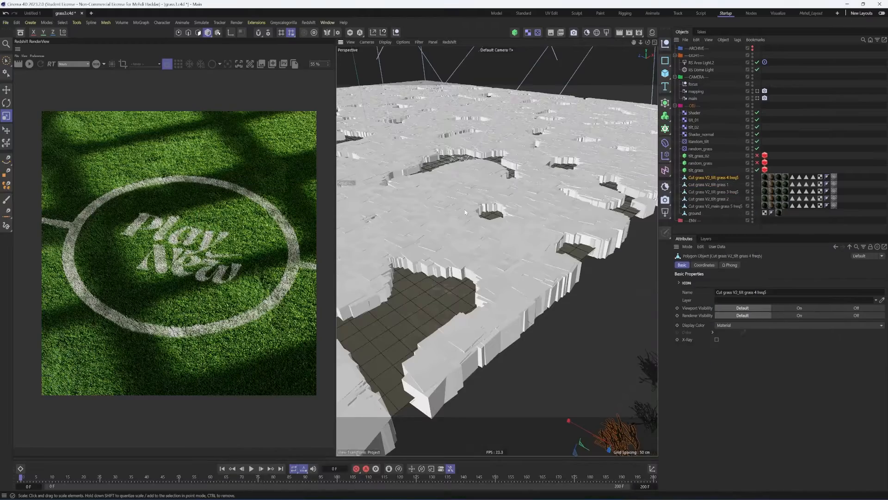
Review the effectors of the tilt_grass matrix and display the Noise shader in its tilt_01 effector's shading settings.
{"action": "left_click", "coordinate": [696, 169]}
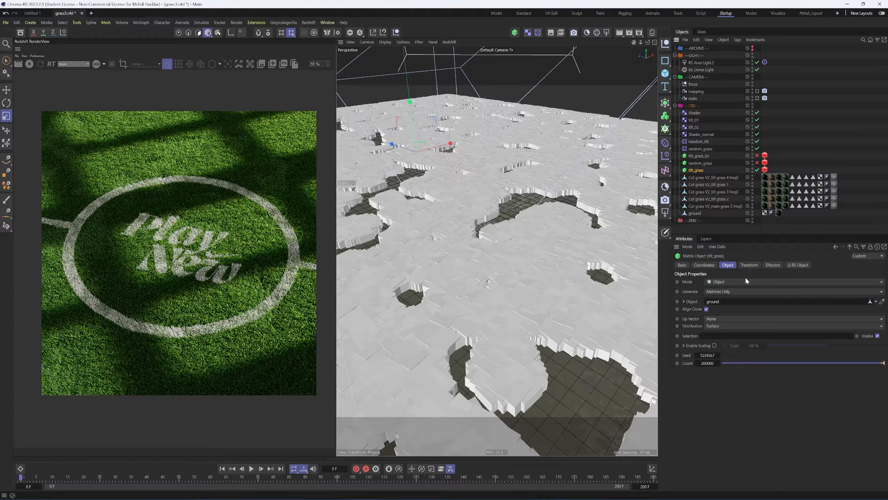
{"action": "left_click", "coordinate": [772, 264]}
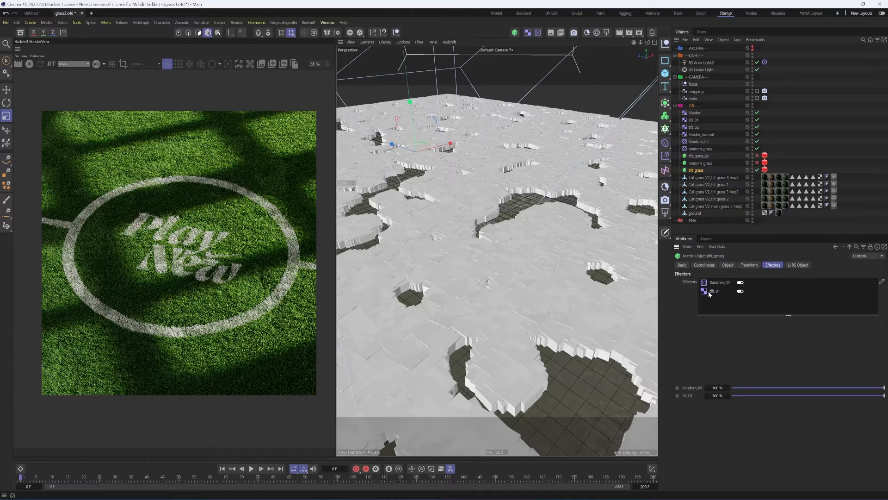
{"action": "double_click", "coordinate": [704, 293]}
{"action": "left_click", "coordinate": [798, 264]}
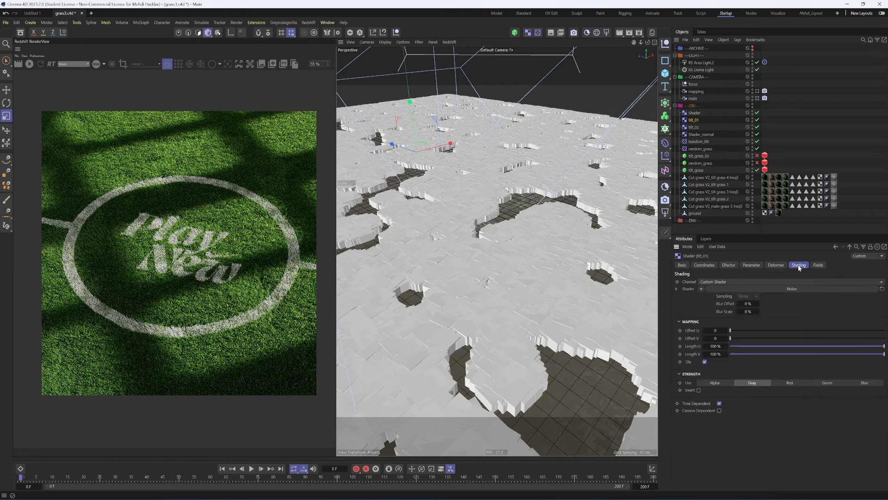
{"action": "left_click", "coordinate": [707, 303]}
Try higher seeds such as 685 for the tilt_01 noise and set the seed back to 684.
{"action": "left_click", "coordinate": [742, 342]}
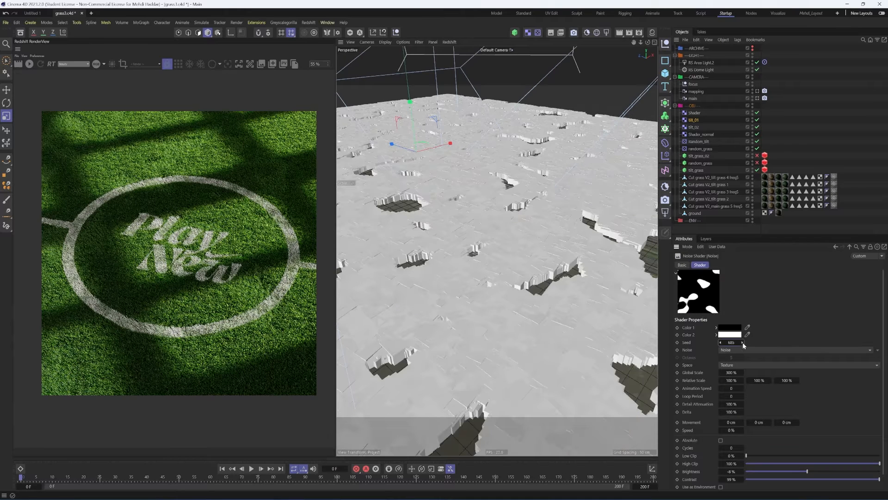
{"action": "left_click", "coordinate": [743, 342]}
{"action": "left_click", "coordinate": [721, 342]}
{"action": "left_click", "coordinate": [720, 343]}
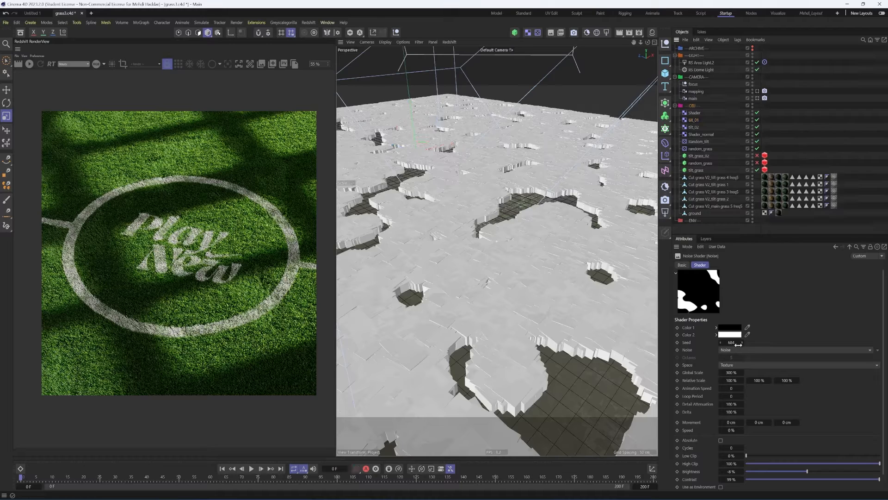
Try another noise type and a higher brightness in the tilt_01 noise shader, and undo these changes.
{"action": "left_click", "coordinate": [738, 349]}
{"action": "left_click", "coordinate": [732, 219]}
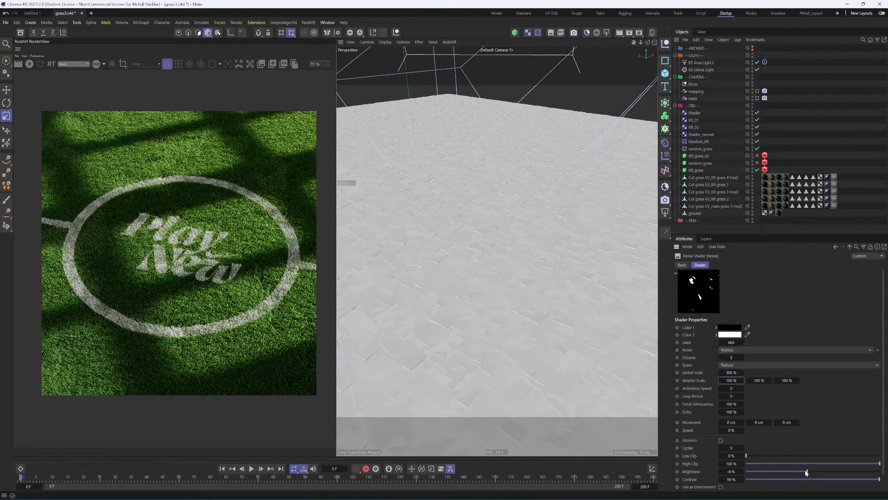
{"action": "left_click_drag", "start_coordinate": [806, 472], "coordinate": [841, 473]}
{"action": "key", "text": "ctrl+z"}
{"action": "key", "text": "ctrl+z"}
{"action": "key", "text": "ctrl+z"}
{"action": "key", "text": "ctrl+z"}
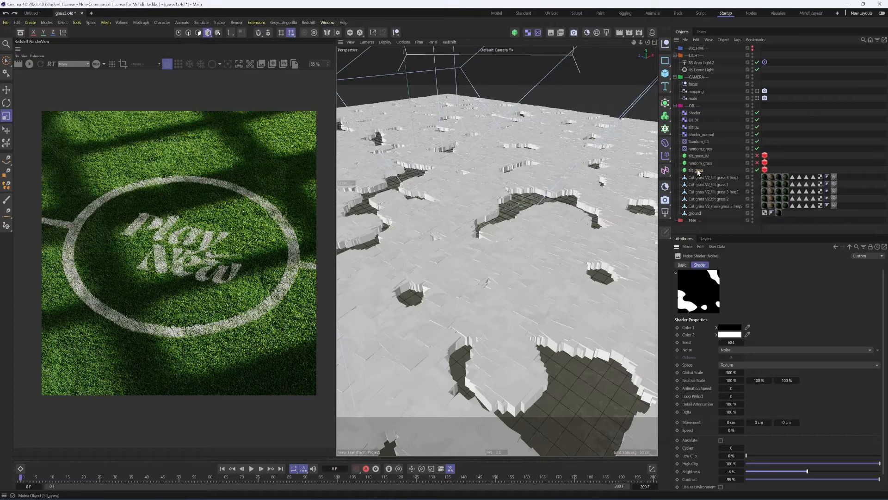
Move tilt_grass_02 directly below random_grass in the hierarchy and leave only the random_grass matrix enabled.
{"action": "left_click_drag", "start_coordinate": [700, 171], "coordinate": [700, 169]}
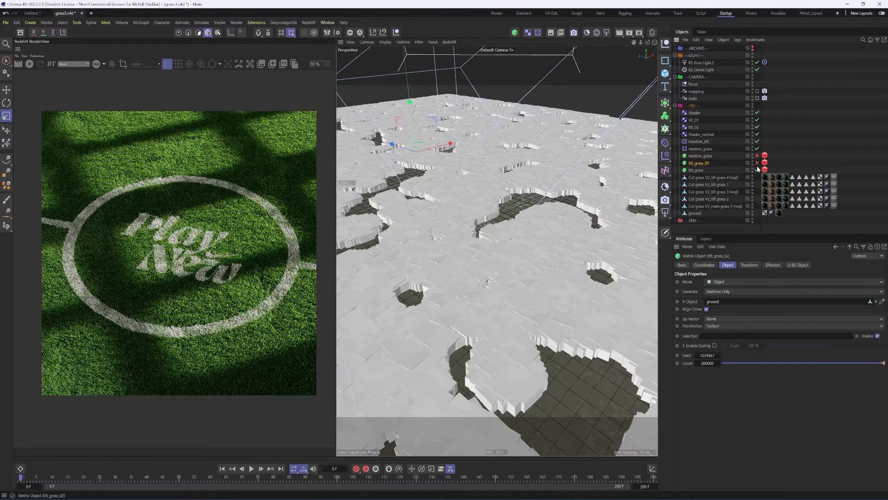
{"action": "left_click", "coordinate": [757, 169]}
{"action": "left_click", "coordinate": [700, 156]}
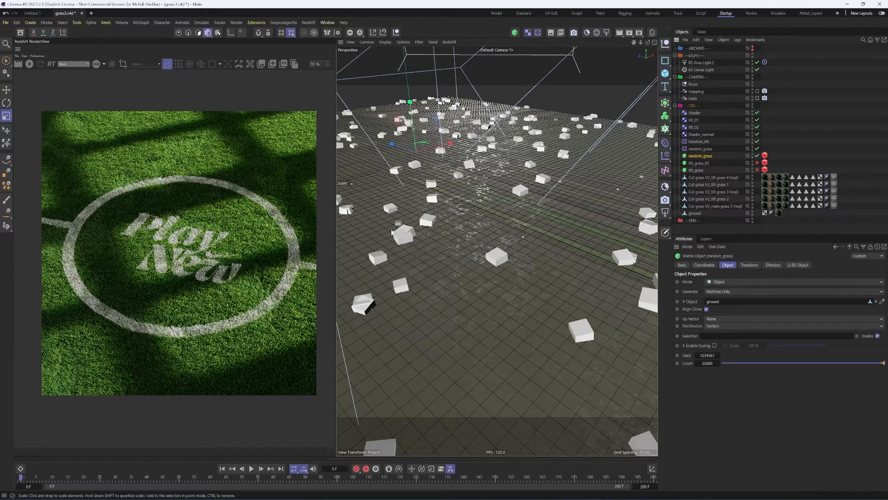
Examine the sparse random_grass distribution over the ground and select the main grass 5 clump beside it.
{"action": "scroll", "coordinate": [504, 219], "scroll_direction": "down", "scroll_amount": 3}
{"action": "mouse_move", "coordinate": [503, 219]}
{"action": "left_mouse_down", "text": "alt"}
{"action": "mouse_move", "coordinate": [495, 249]}
{"action": "mouse_move", "coordinate": [510, 282]}
{"action": "mouse_move", "coordinate": [460, 257]}
{"action": "left_mouse_up", "text": "alt"}
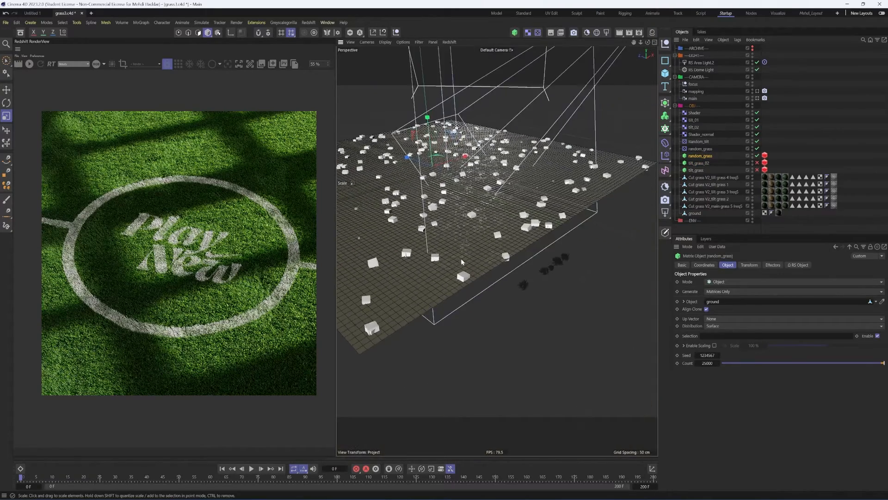
{"action": "scroll", "coordinate": [531, 276], "scroll_direction": "up", "scroll_amount": 5}
{"action": "mouse_move", "coordinate": [530, 275]}
{"action": "left_mouse_down", "text": "alt"}
{"action": "mouse_move", "coordinate": [551, 239]}
{"action": "mouse_move", "coordinate": [526, 291]}
{"action": "left_mouse_up", "text": "alt"}
{"action": "scroll", "coordinate": [470, 288], "scroll_direction": "down", "scroll_amount": 3}
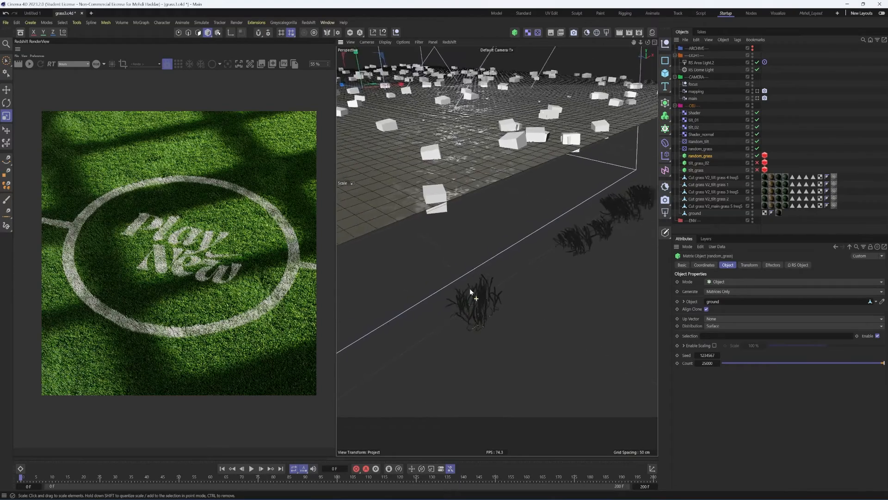
{"action": "left_click_drag", "start_coordinate": [470, 287], "coordinate": [476, 307], "text": "alt"}
{"action": "left_click", "coordinate": [476, 308]}
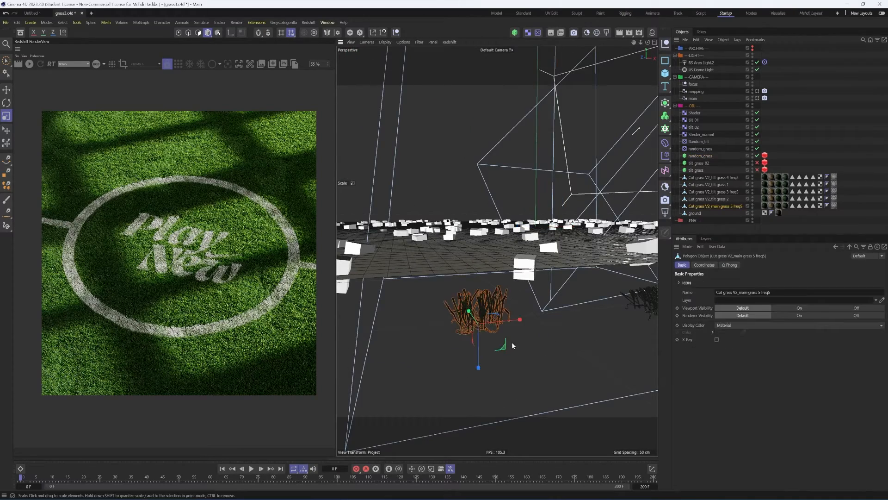
Check the custom object in random_grass's Redshift object tag and display the parameters of the random_grass effector.
{"action": "left_click", "coordinate": [765, 156]}
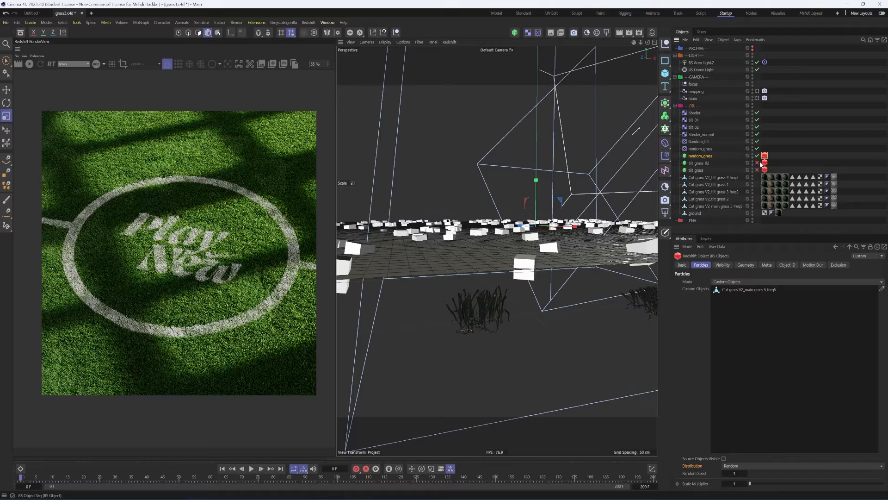
{"action": "left_click", "coordinate": [708, 148]}
{"action": "left_click", "coordinate": [751, 265]}
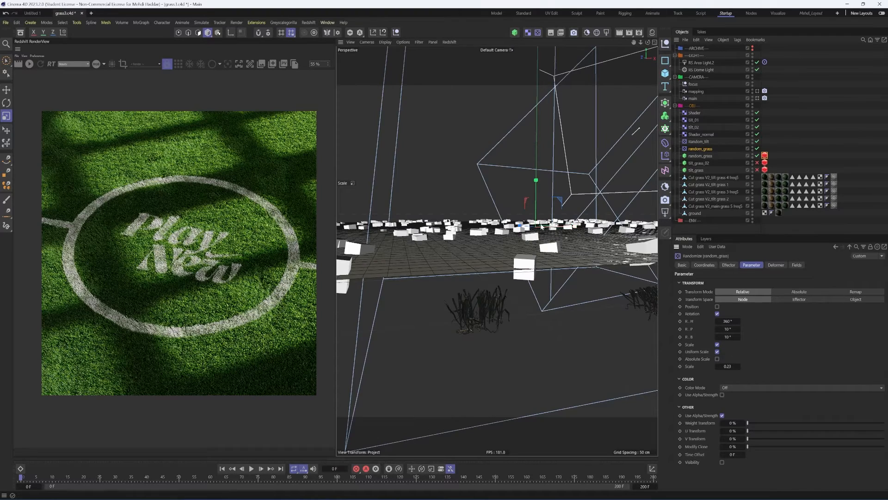
Start the interactive Redshift render and view the random grass through the main camera.
{"action": "left_click_drag", "start_coordinate": [525, 234], "coordinate": [523, 253], "text": "alt"}
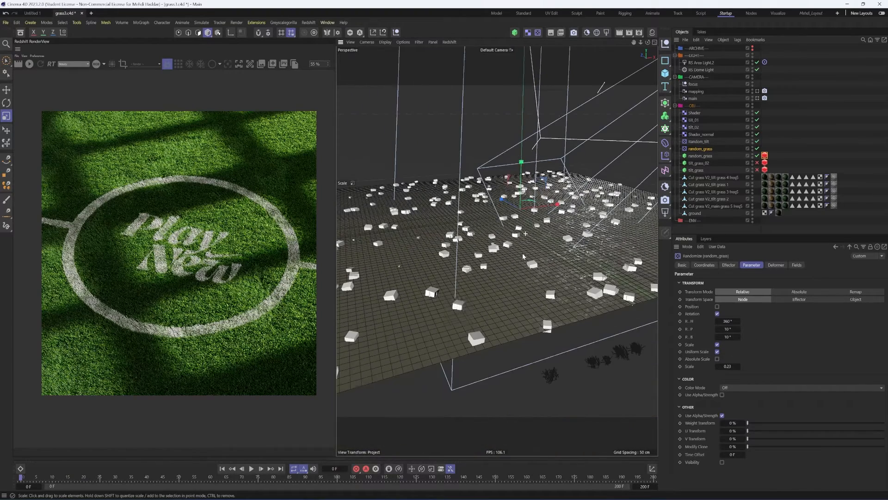
{"action": "left_click", "coordinate": [29, 66]}
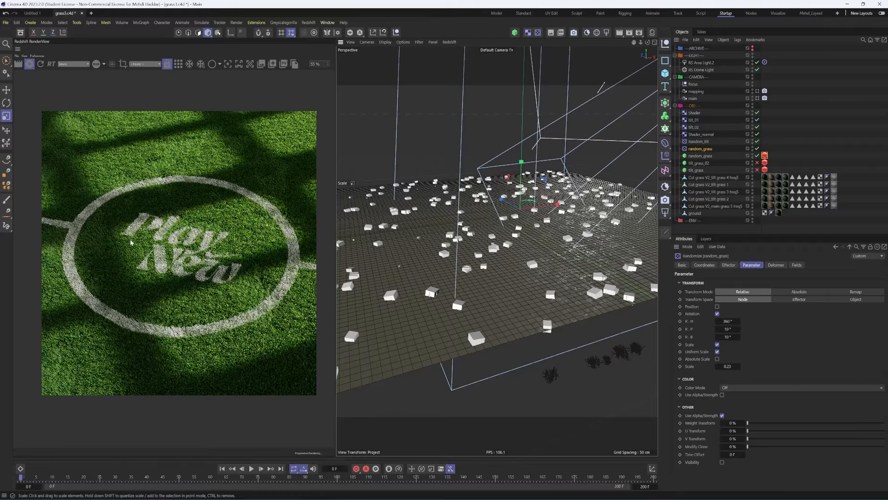
{"action": "left_click", "coordinate": [145, 64]}
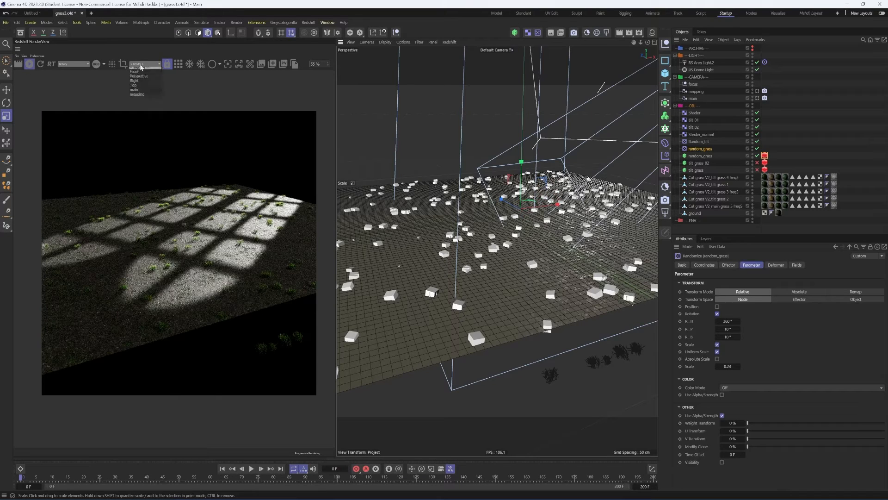
{"action": "left_click", "coordinate": [757, 99]}
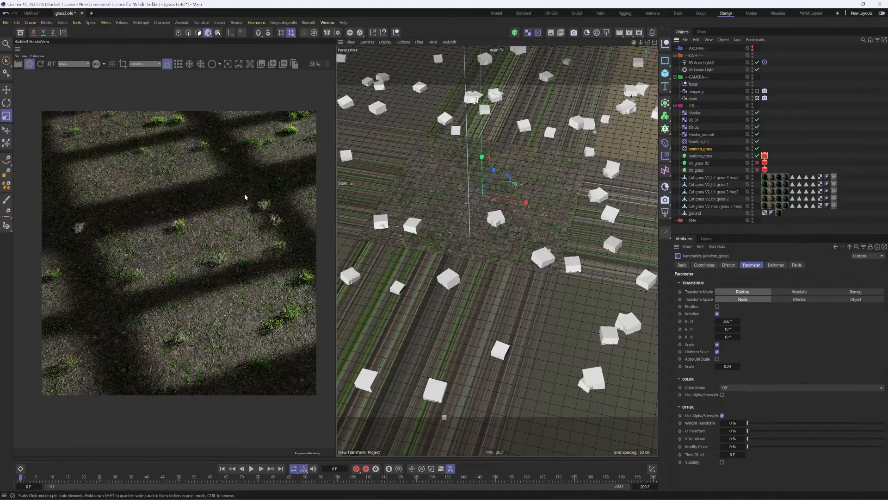
Enable tilt_grass_02 in place of random_grass, and leave the main camera in the viewport while the render keeps using it.
{"action": "left_click", "coordinate": [757, 162]}
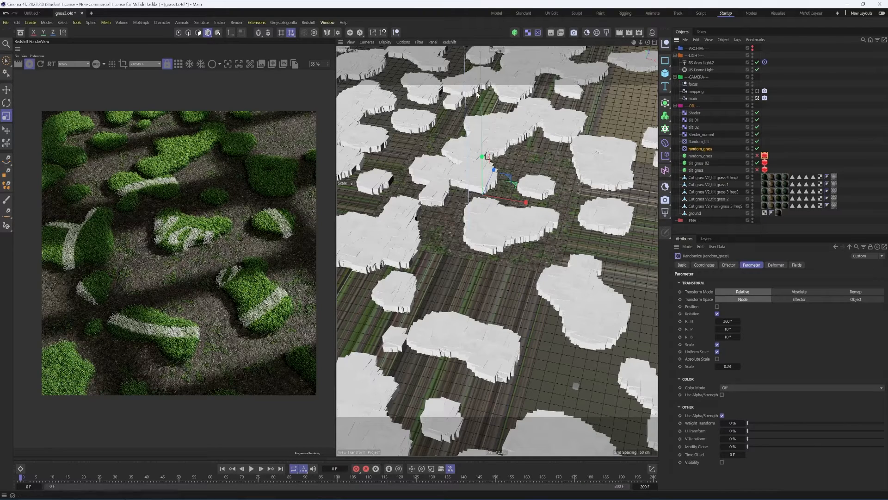
{"action": "left_click", "coordinate": [757, 99]}
Inspect the tilt grass 4 clump beside the ground in the viewport and clear the selection.
{"action": "scroll", "coordinate": [557, 223], "scroll_direction": "up", "scroll_amount": 5}
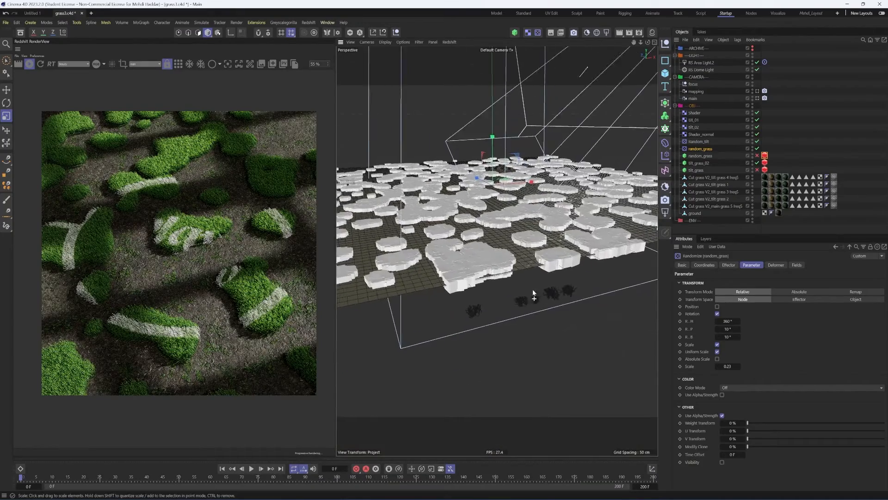
{"action": "left_click", "coordinate": [513, 298]}
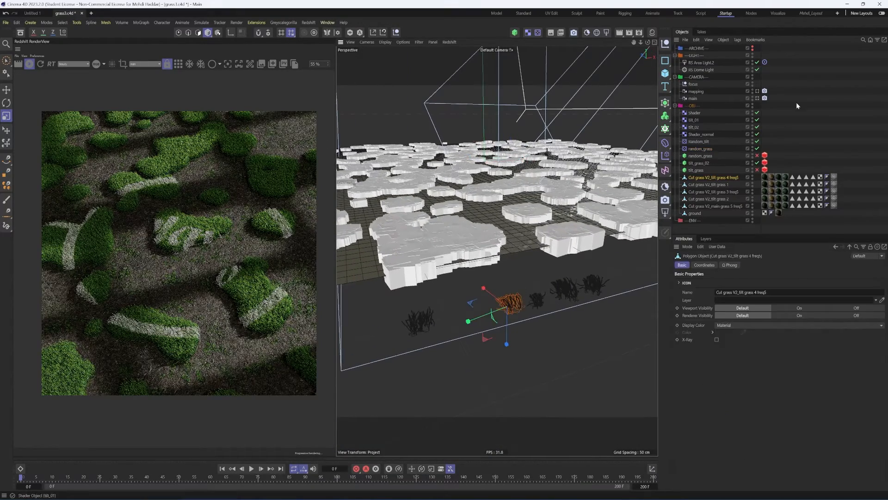
{"action": "left_click", "coordinate": [796, 105]}
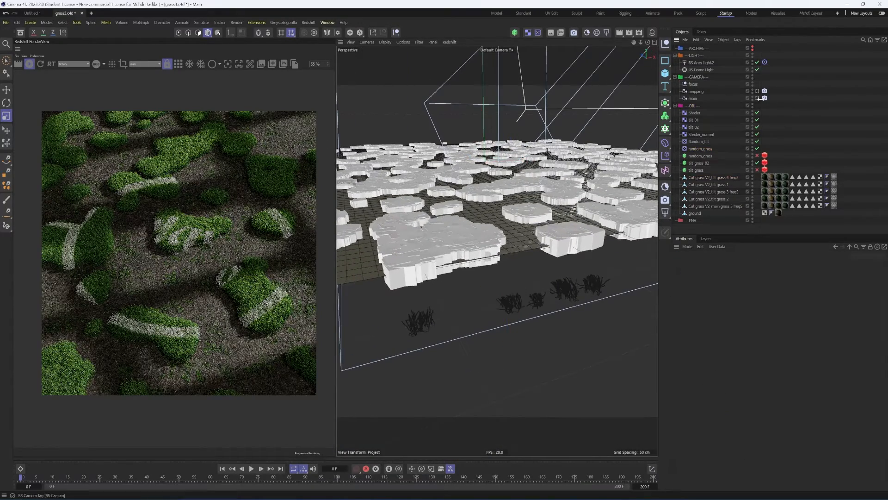
Return the viewport to the main camera and leave tilt_grass as the only enabled grass matrix.
{"action": "left_click", "coordinate": [757, 98]}
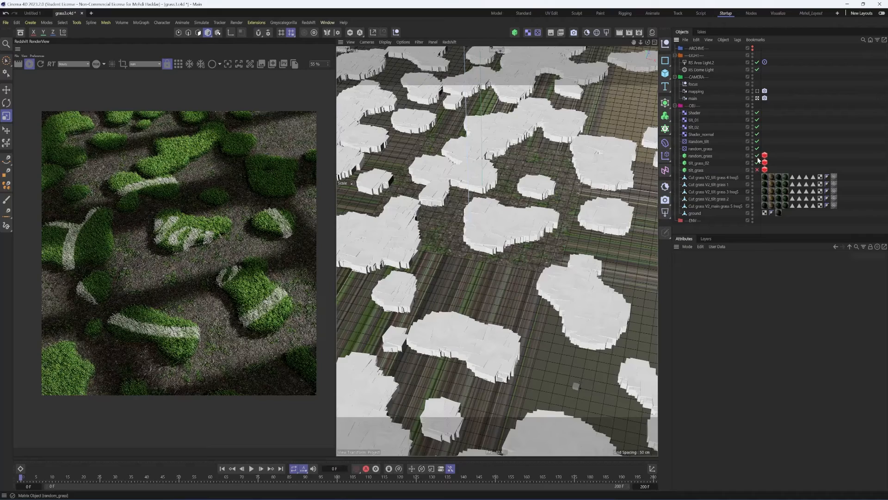
{"action": "left_click", "coordinate": [757, 170]}
{"action": "left_click", "coordinate": [757, 164]}
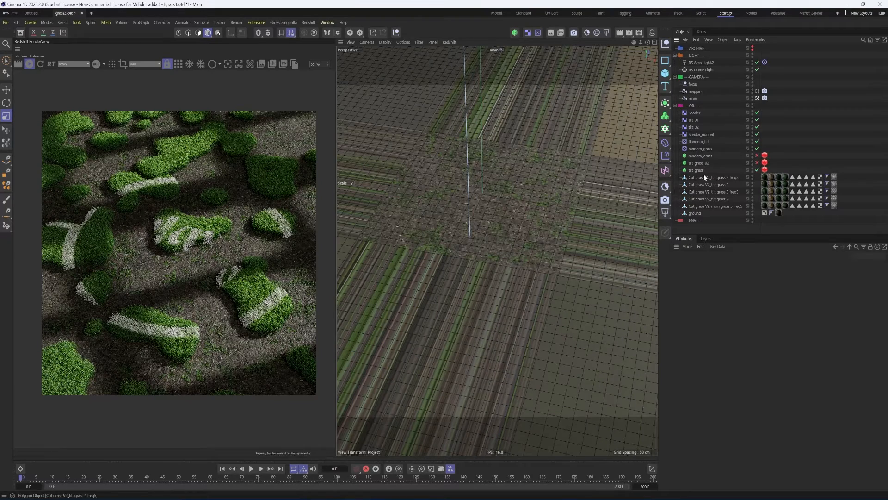
Check tilt_grass's effectors and the custom objects in its Redshift object tag, and enable tilt_grass_02 as well.
{"action": "left_click", "coordinate": [698, 170]}
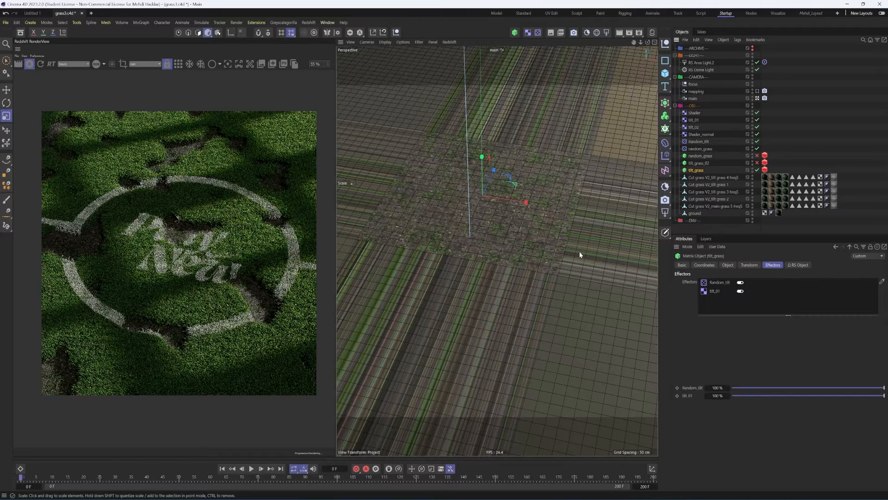
{"action": "left_click", "coordinate": [764, 169]}
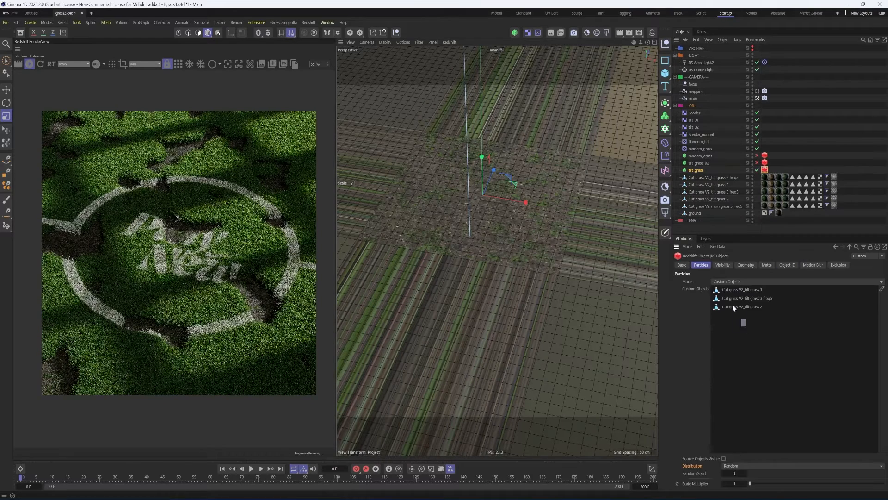
{"action": "left_click", "coordinate": [800, 130]}
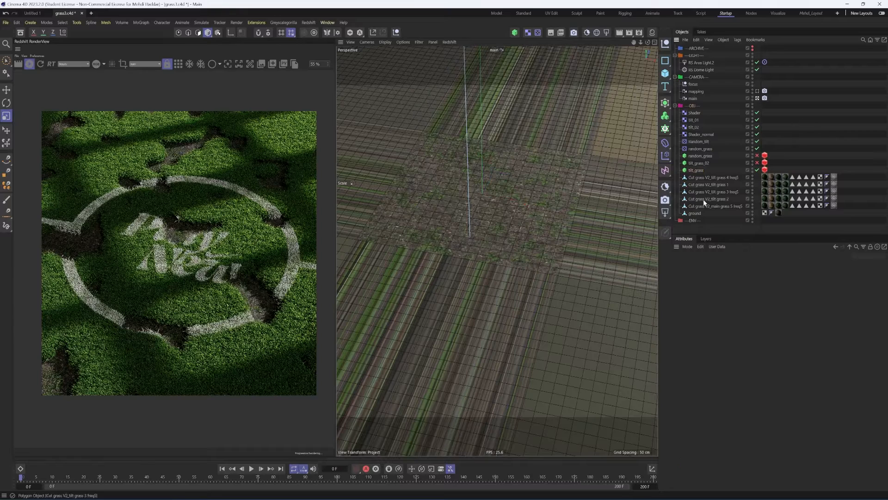
{"action": "left_click", "coordinate": [756, 162]}
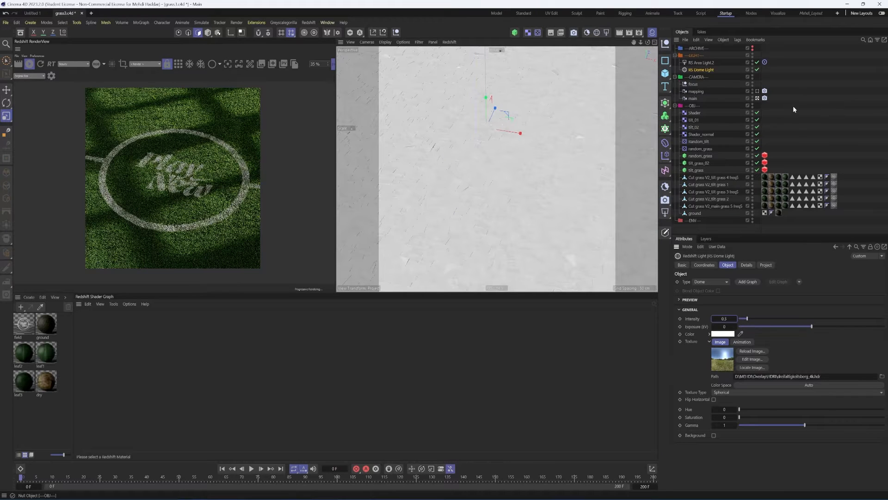
Turn off the RS Dome Light and display the object settings of RS Area Light.2.
{"action": "left_click", "coordinate": [765, 71]}
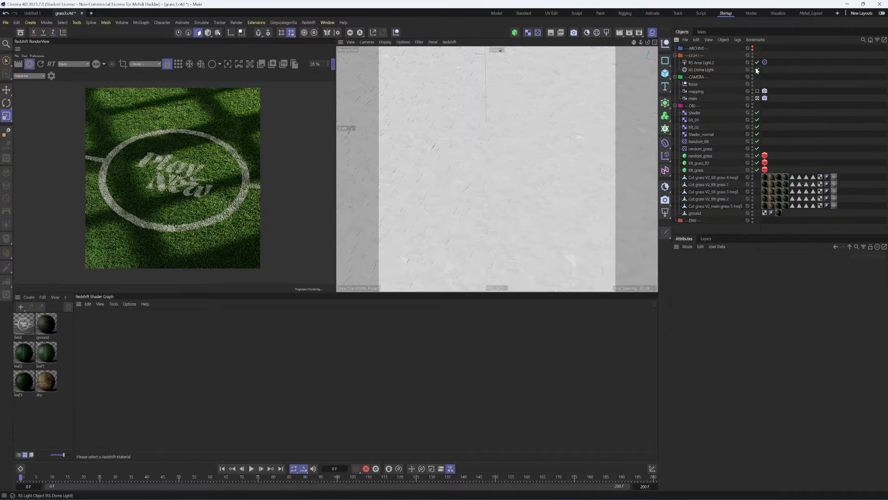
{"action": "left_click", "coordinate": [701, 62]}
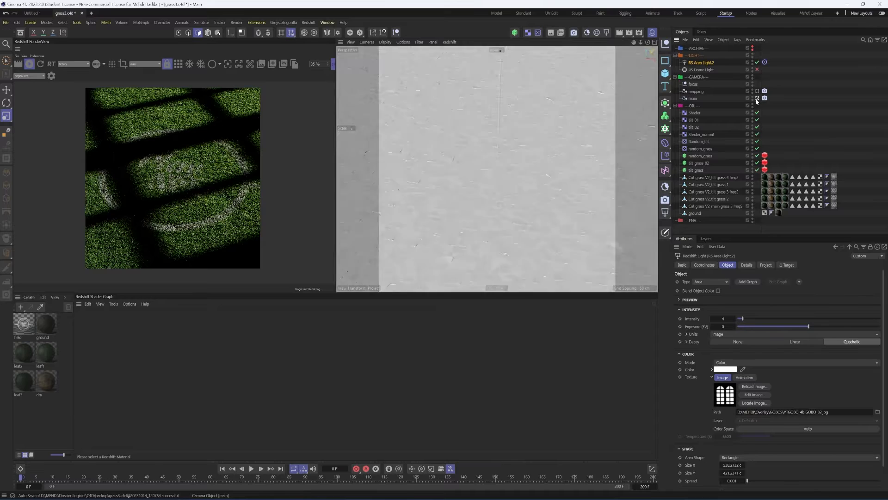
View the area light, camera and grass field from the default camera while the render keeps using the main camera.
{"action": "scroll", "coordinate": [519, 179], "scroll_direction": "down", "scroll_amount": 10}
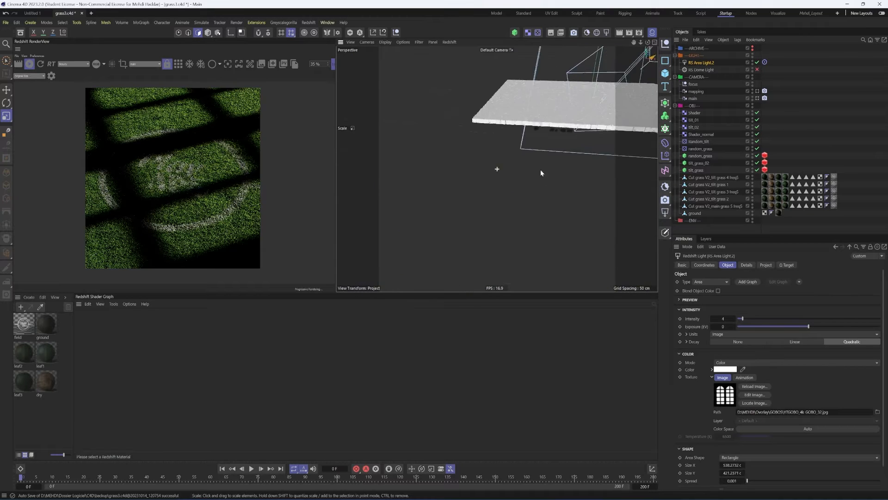
{"action": "scroll", "coordinate": [564, 158], "scroll_direction": "down", "scroll_amount": 6}
{"action": "left_click_drag", "start_coordinate": [529, 157], "coordinate": [569, 133], "text": "alt"}
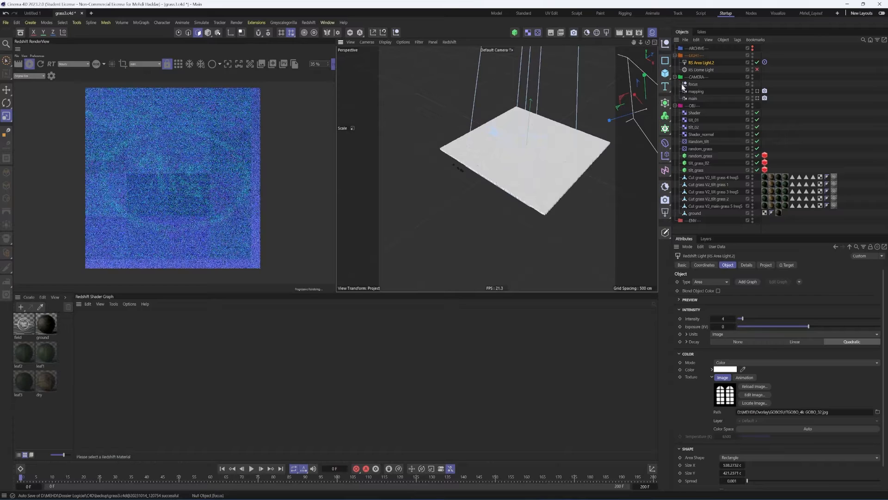
{"action": "left_click", "coordinate": [757, 98]}
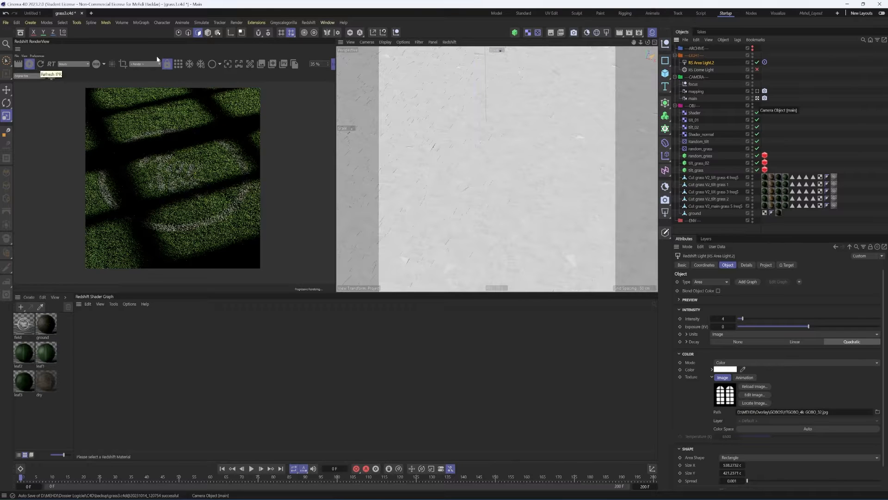
{"action": "left_click", "coordinate": [757, 98]}
{"action": "left_click_drag", "start_coordinate": [500, 139], "coordinate": [479, 107], "text": "alt"}
{"action": "scroll", "coordinate": [516, 124], "scroll_direction": "up", "scroll_amount": 2}
{"action": "middle_click_drag", "start_coordinate": [556, 172], "coordinate": [518, 148], "text": "alt"}
{"action": "left_click_drag", "start_coordinate": [518, 148], "coordinate": [656, 248], "text": "alt"}
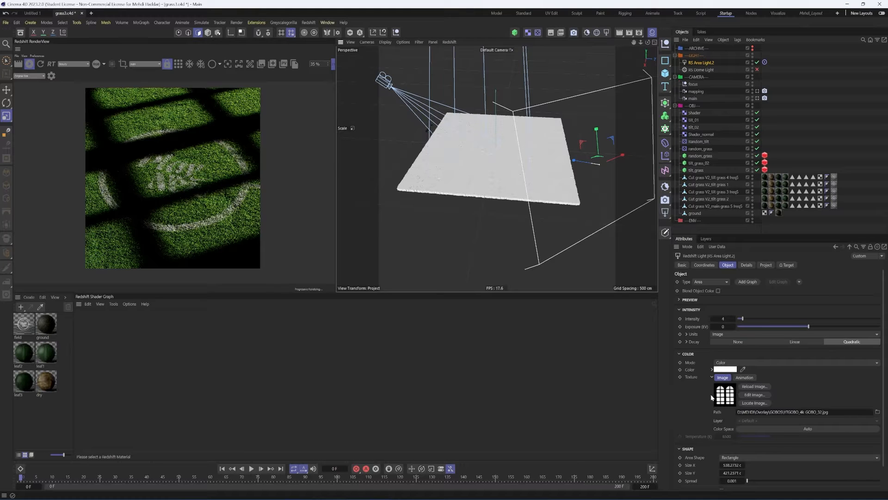
Try a spread of 0.1 on RS Area Light.2 to compare its effect on the window-shaped shadows.
{"action": "left_click", "coordinate": [731, 480]}
{"action": "type", "text": "0.1"}
{"action": "key", "text": "Return"}
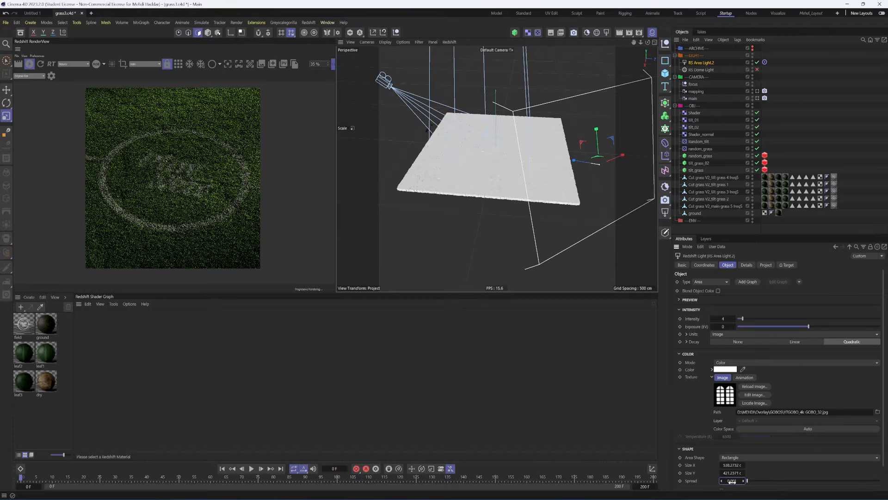
{"action": "scroll", "coordinate": [731, 480], "scroll_direction": "down", "scroll_amount": 1}
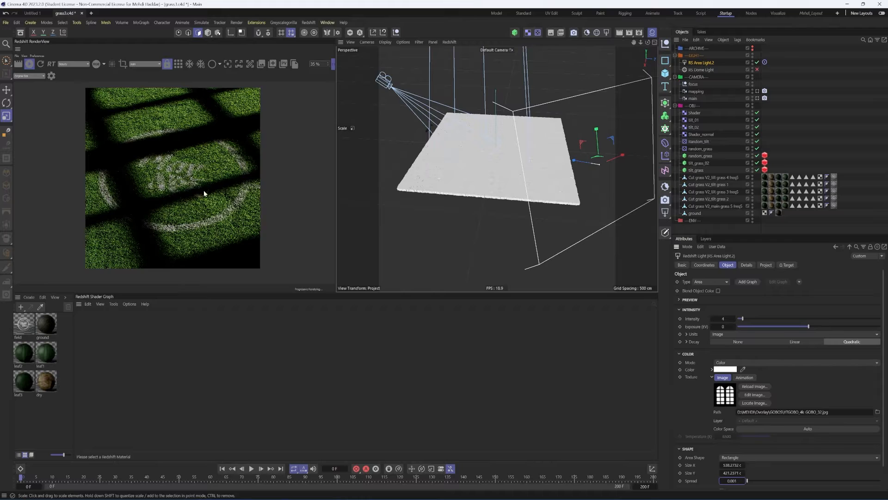
Set the spread of RS Area Light.2 to 0.003.
{"action": "double_click", "coordinate": [735, 480]}
{"action": "type", "text": "0"}
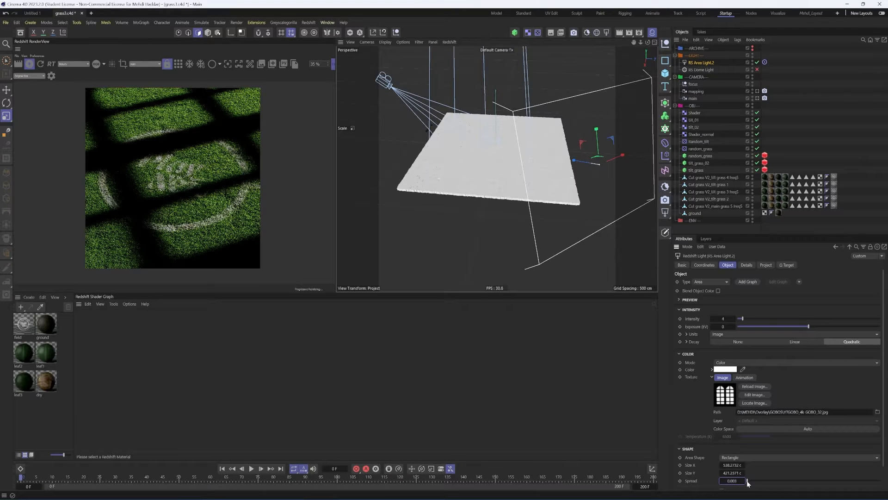
{"action": "key", "text": "Return"}
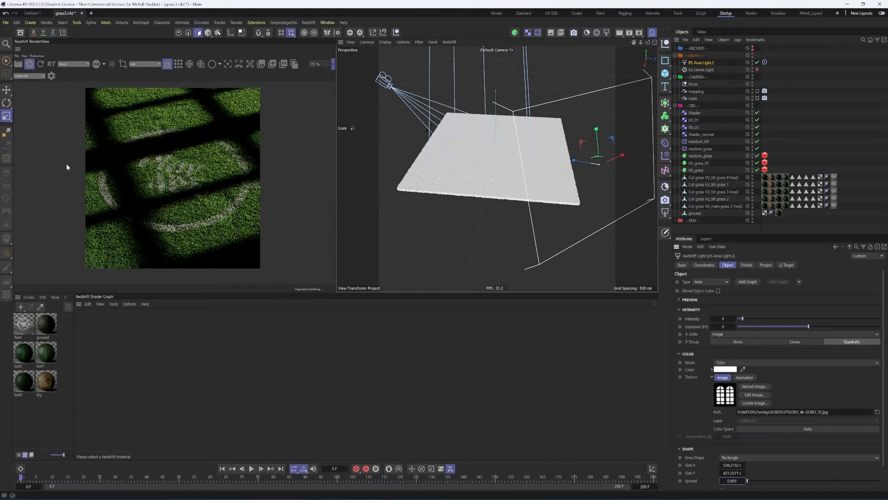
Light the render with only the RS Dome Light and check the dome light's coordinates and object settings.
{"action": "left_click", "coordinate": [757, 62]}
{"action": "left_click", "coordinate": [701, 69]}
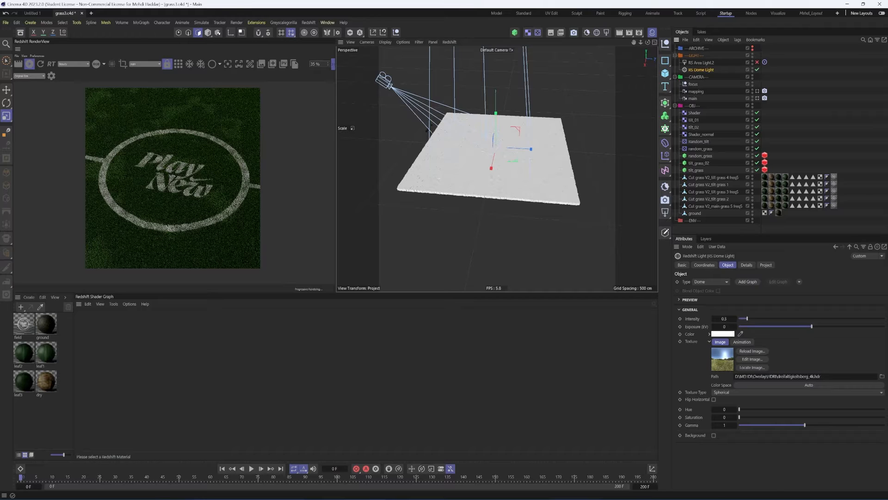
{"action": "left_click", "coordinate": [704, 264]}
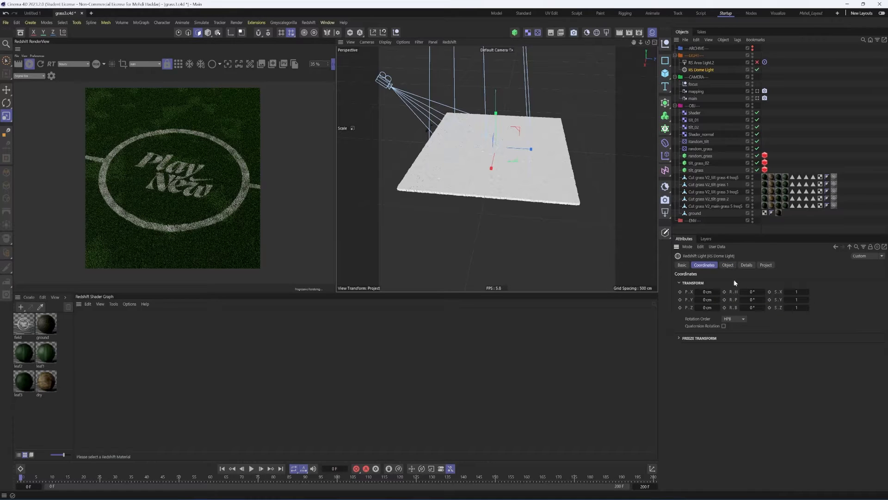
{"action": "left_click", "coordinate": [728, 264]}
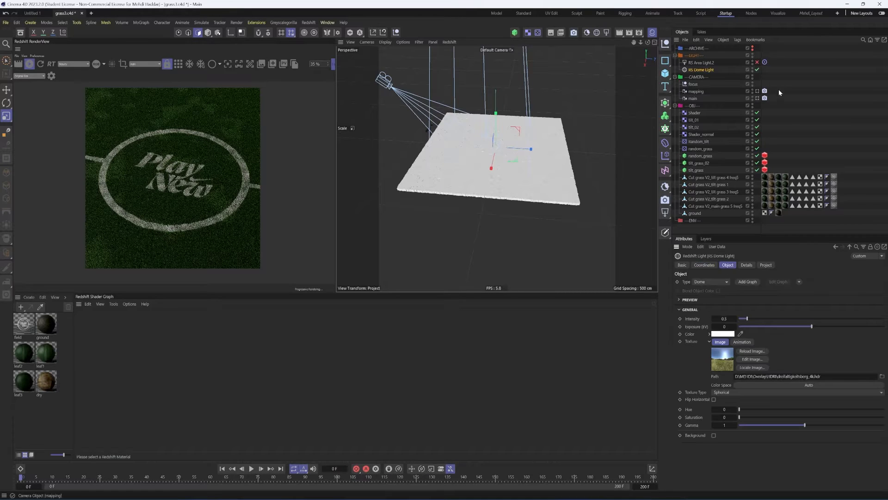
Turn RS Area Light.2 back on and examine the combined lighting closely in the render.
{"action": "left_click", "coordinate": [756, 62]}
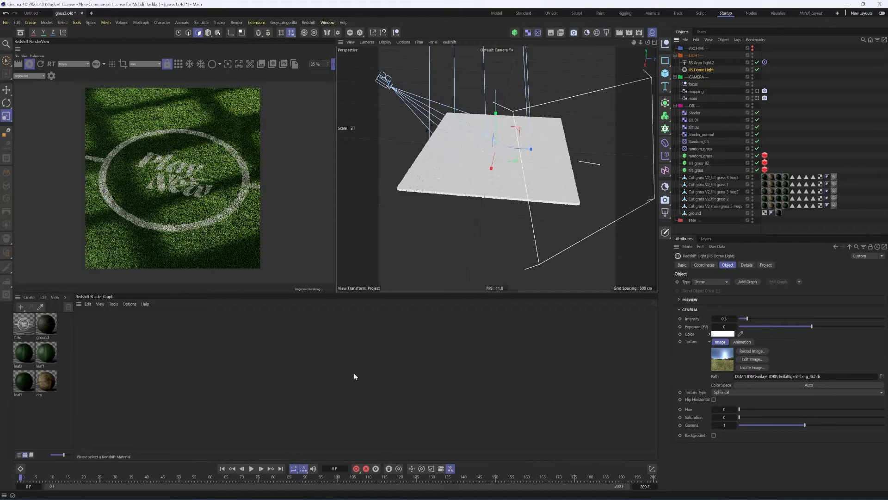
{"action": "scroll", "coordinate": [164, 234], "scroll_direction": "up", "scroll_amount": 5}
{"action": "scroll", "coordinate": [188, 234], "scroll_direction": "down", "scroll_amount": 8}
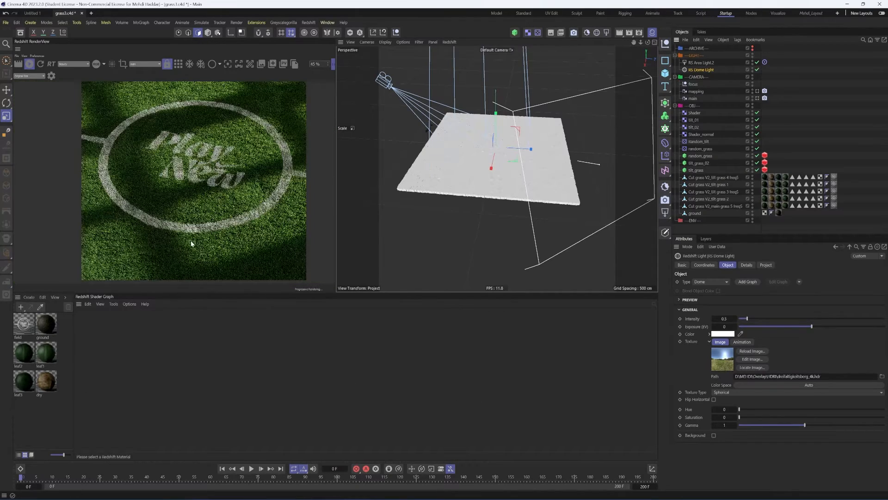
{"action": "scroll", "coordinate": [193, 242], "scroll_direction": "up", "scroll_amount": 3}
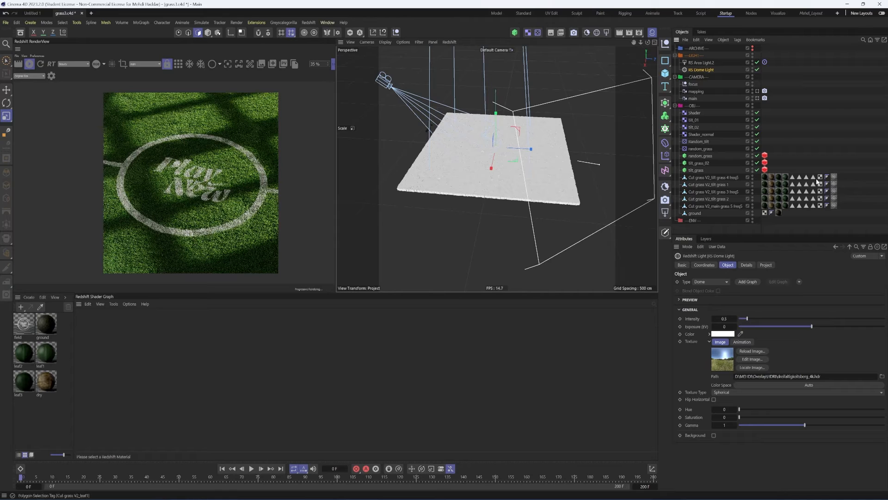
Select the field material tag on Cut grass V2_tilt grass 4 and open the field material's node graph.
{"action": "left_click", "coordinate": [840, 173]}
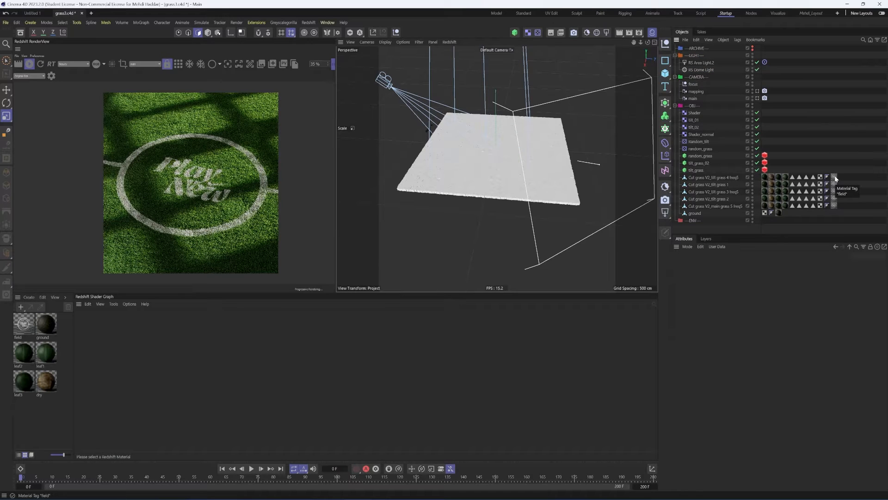
{"action": "left_click", "coordinate": [834, 177]}
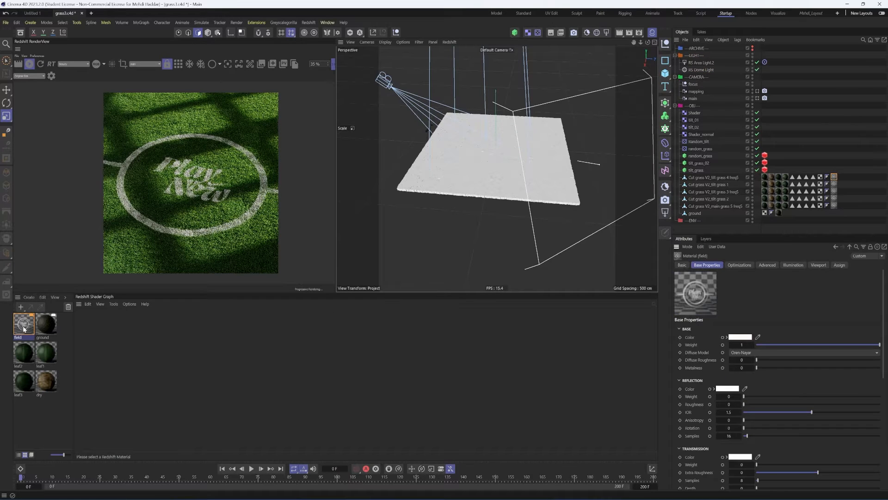
{"action": "double_click", "coordinate": [24, 329]}
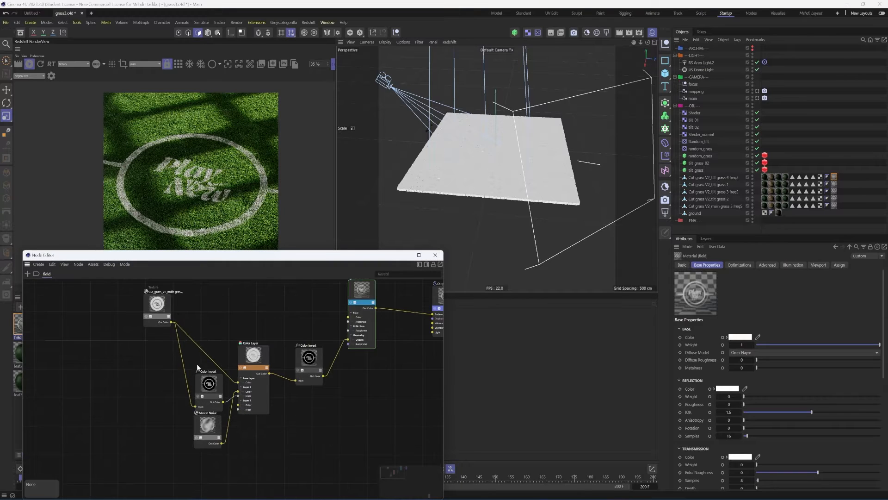
Solo the Cut_grass_V2_main grass Scatter Map texture node and refresh the render through the main camera.
{"action": "left_click", "coordinate": [144, 348]}
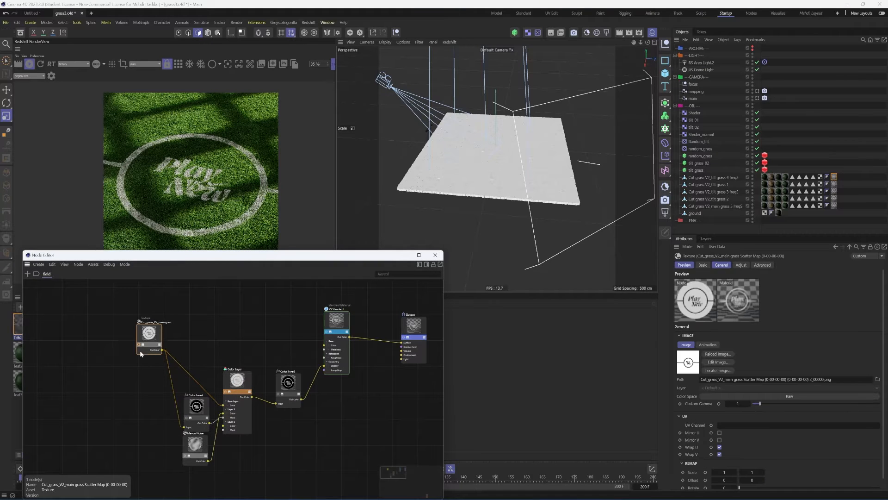
{"action": "left_click_drag", "start_coordinate": [146, 336], "coordinate": [160, 340]}
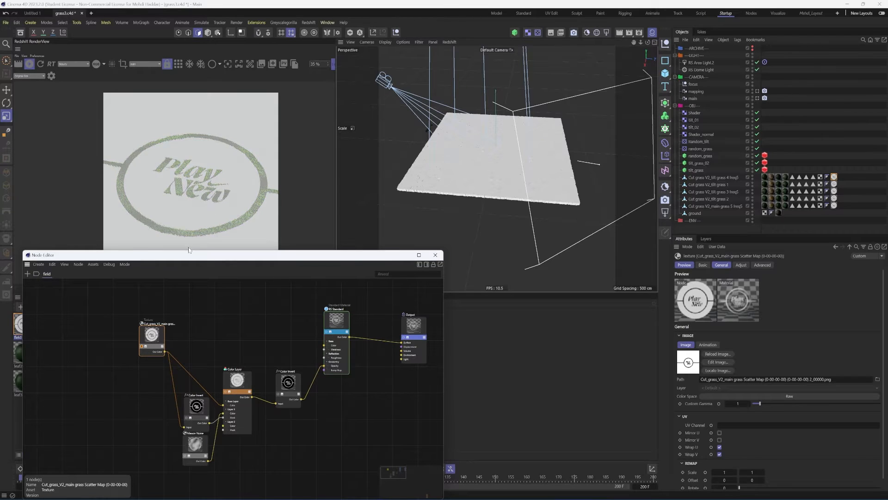
{"action": "left_click_drag", "start_coordinate": [189, 255], "coordinate": [219, 275]}
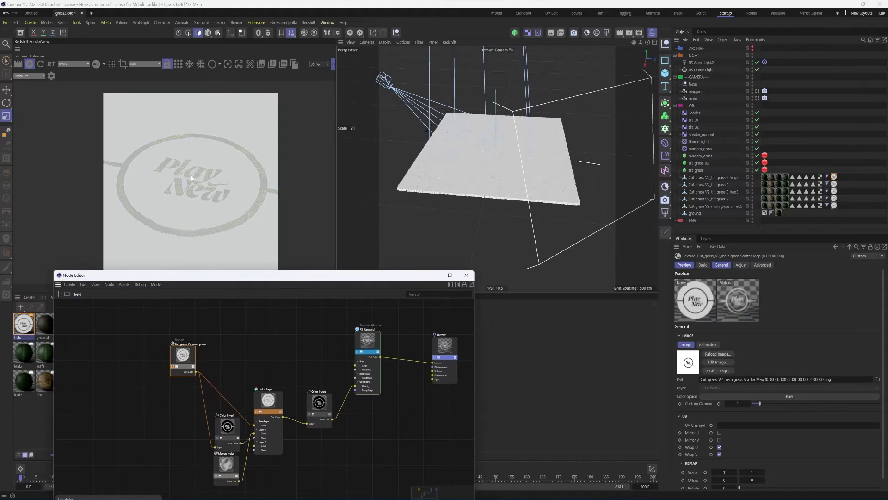
{"action": "left_click", "coordinate": [758, 98]}
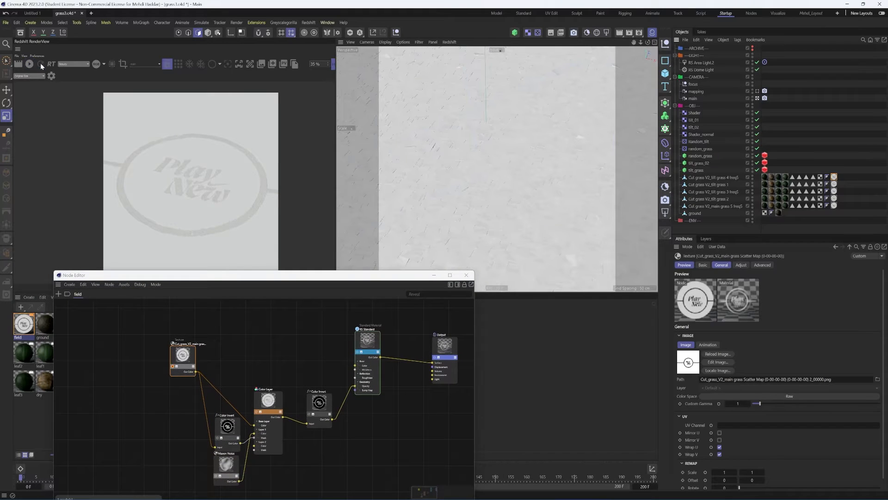
{"action": "left_click", "coordinate": [40, 64]}
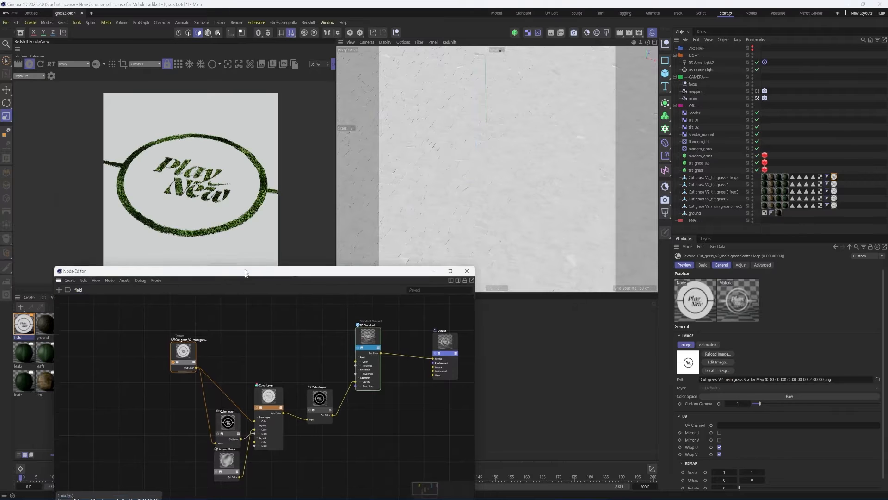
Examine the scatter map's connections to the Color Invert and Color Layer nodes alongside the Play New logo in the render.
{"action": "left_click_drag", "start_coordinate": [228, 279], "coordinate": [258, 261]}
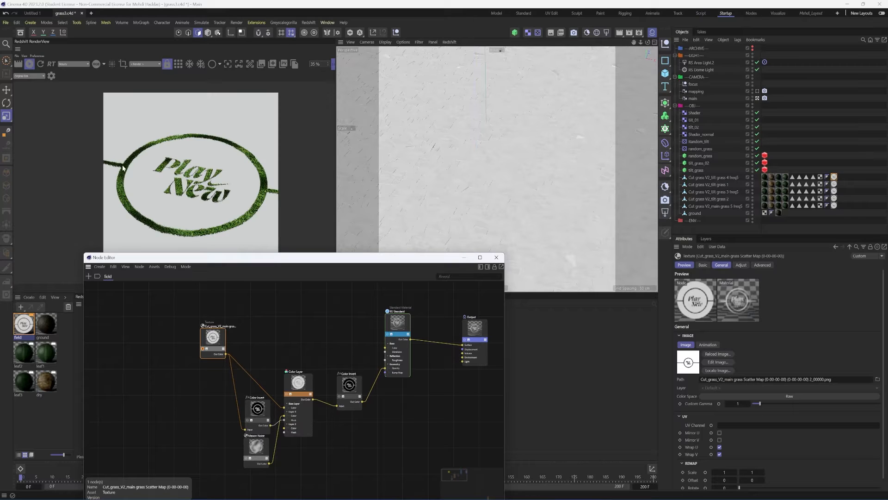
{"action": "mouse_move", "coordinate": [216, 340]}
{"action": "left_mouse_down"}
{"action": "mouse_move", "coordinate": [200, 343]}
{"action": "mouse_move", "coordinate": [210, 336]}
{"action": "mouse_move", "coordinate": [222, 345]}
{"action": "mouse_move", "coordinate": [214, 350]}
{"action": "left_mouse_up"}
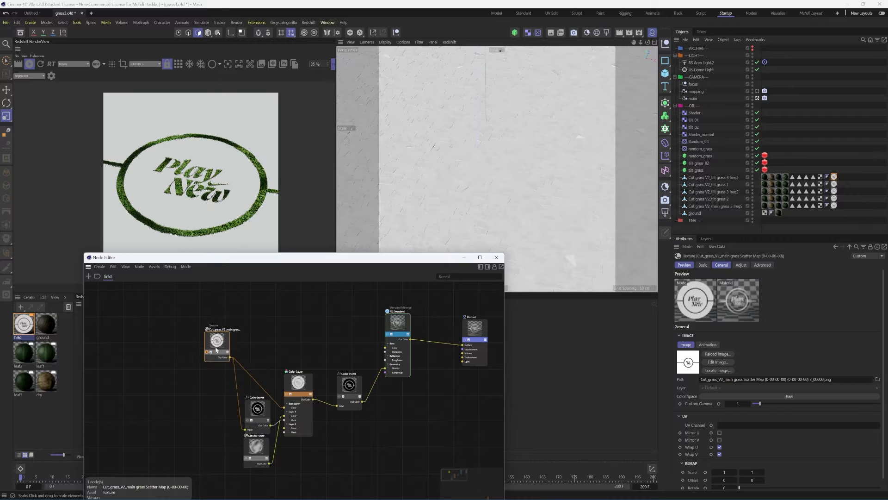
{"action": "scroll", "coordinate": [284, 342], "scroll_direction": "down", "scroll_amount": 2}
{"action": "scroll", "coordinate": [267, 407], "scroll_direction": "up", "scroll_amount": 2}
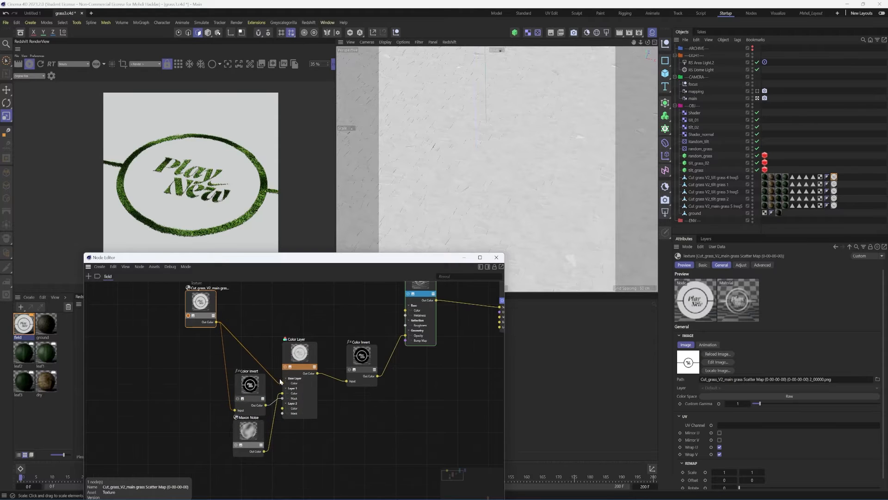
{"action": "mouse_move", "coordinate": [285, 261]}
{"action": "left_mouse_down"}
{"action": "mouse_move", "coordinate": [284, 272]}
{"action": "mouse_move", "coordinate": [284, 259]}
{"action": "left_mouse_up"}
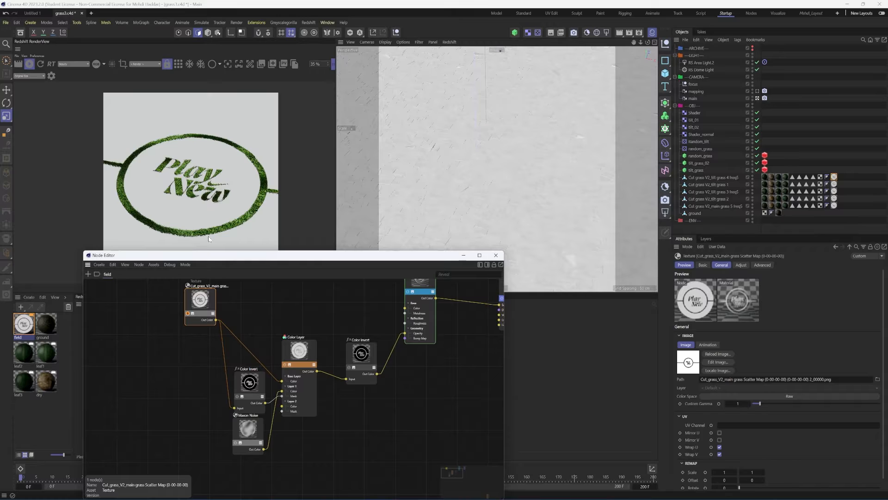
{"action": "scroll", "coordinate": [208, 235], "scroll_direction": "up", "scroll_amount": 2}
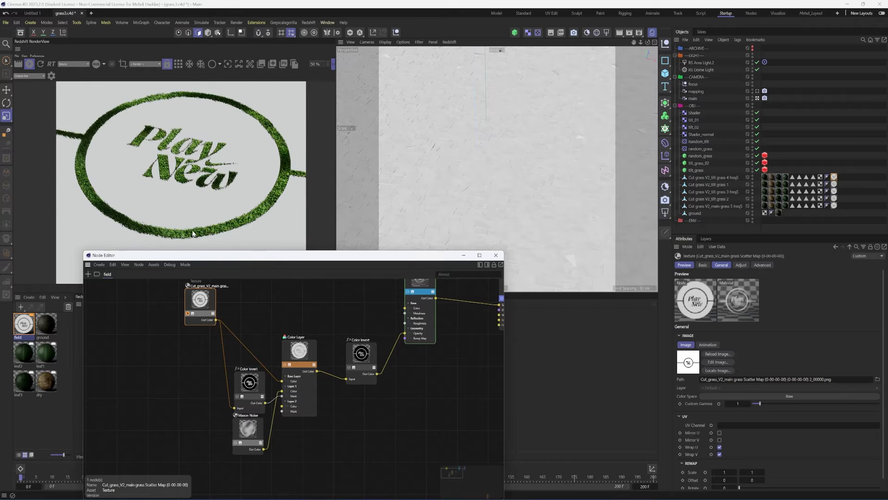
Solo the Color Layer node and examine closely how the noise breaks up the Play New logo and circle.
{"action": "left_click_drag", "start_coordinate": [209, 318], "coordinate": [222, 321]}
{"action": "left_click", "coordinate": [287, 364]}
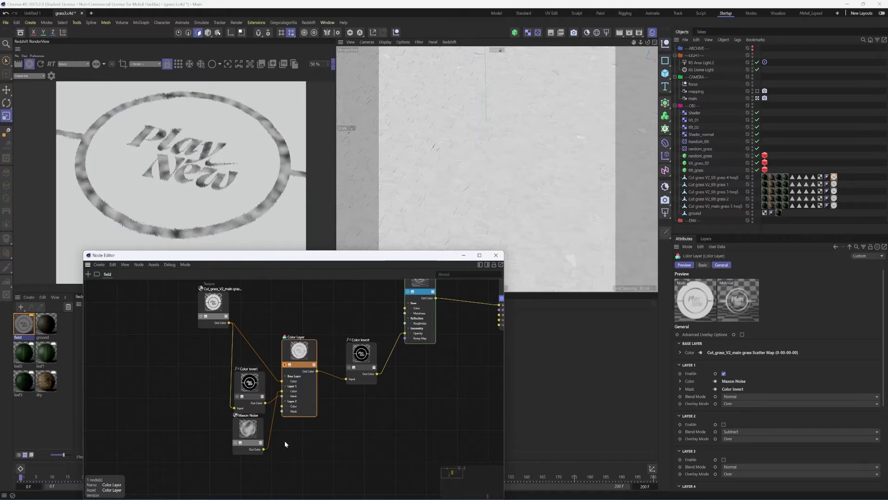
{"action": "scroll", "coordinate": [232, 202], "scroll_direction": "up", "scroll_amount": 2}
{"action": "scroll", "coordinate": [189, 228], "scroll_direction": "up", "scroll_amount": 5}
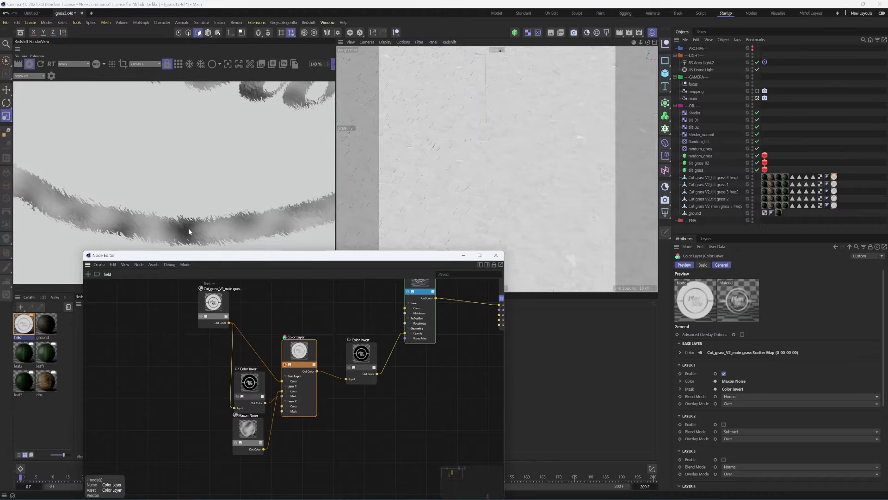
{"action": "scroll", "coordinate": [188, 228], "scroll_direction": "down", "scroll_amount": 4}
{"action": "scroll", "coordinate": [185, 228], "scroll_direction": "up", "scroll_amount": 3}
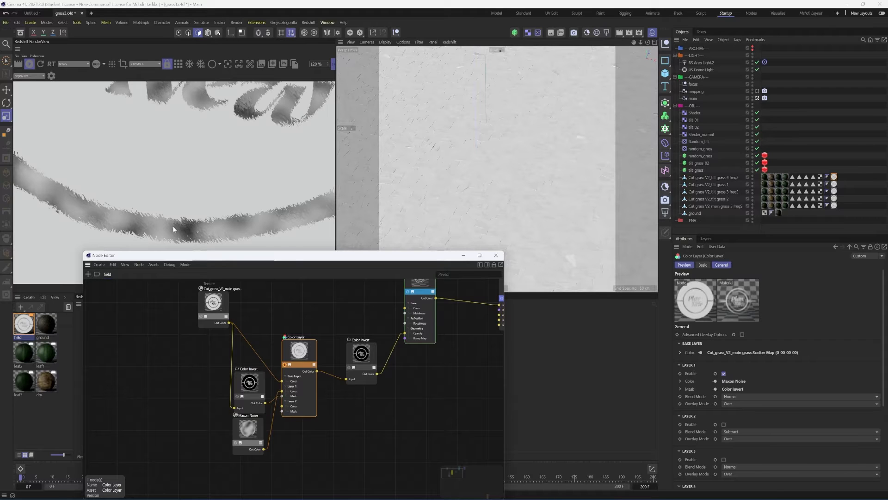
{"action": "scroll", "coordinate": [173, 225], "scroll_direction": "down", "scroll_amount": 3}
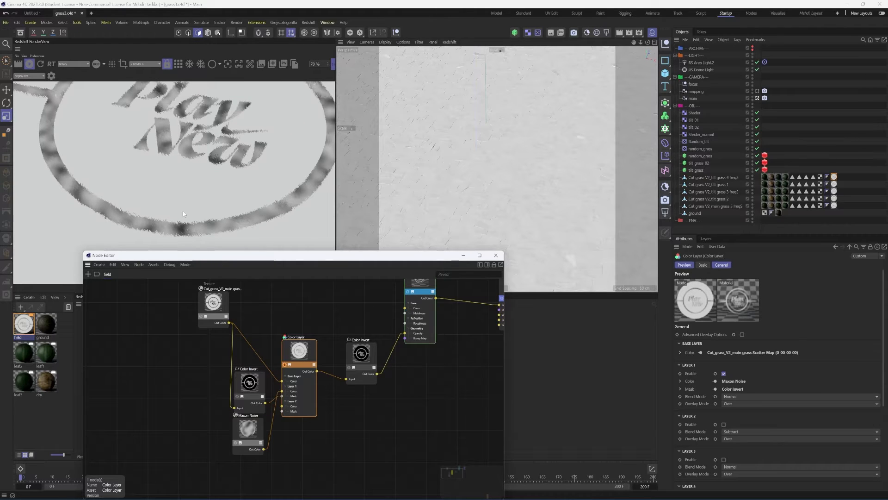
{"action": "scroll", "coordinate": [189, 211], "scroll_direction": "down", "scroll_amount": 1}
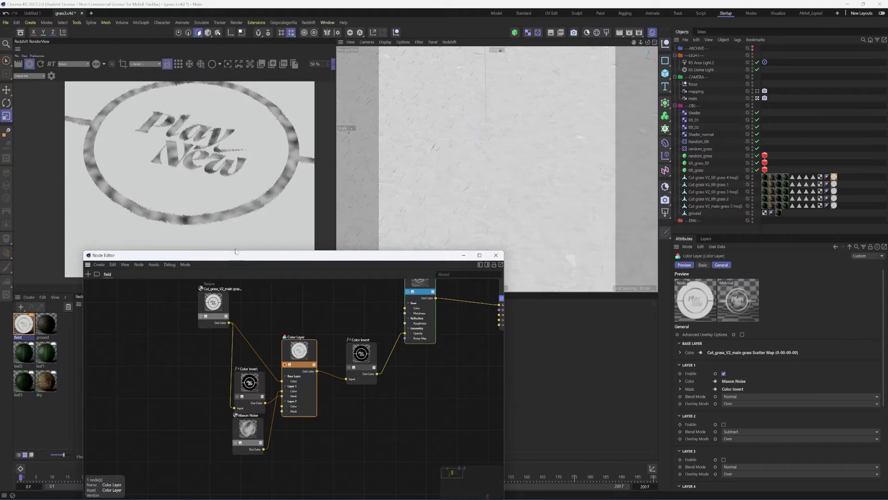
Rearrange the scatter map texture, Color Layer and first Color Invert nodes so their connections are easier to follow.
{"action": "left_click_drag", "start_coordinate": [294, 358], "coordinate": [299, 355]}
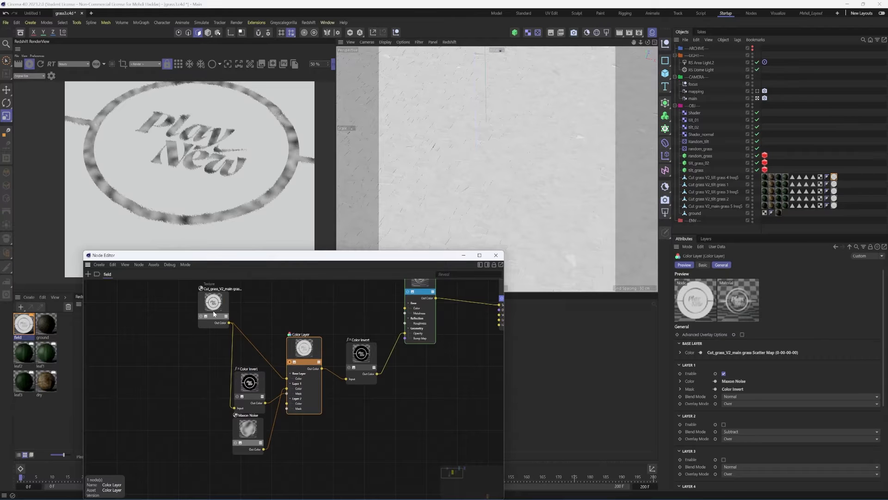
{"action": "left_click_drag", "start_coordinate": [214, 314], "coordinate": [234, 329]}
{"action": "left_click_drag", "start_coordinate": [298, 351], "coordinate": [303, 357]}
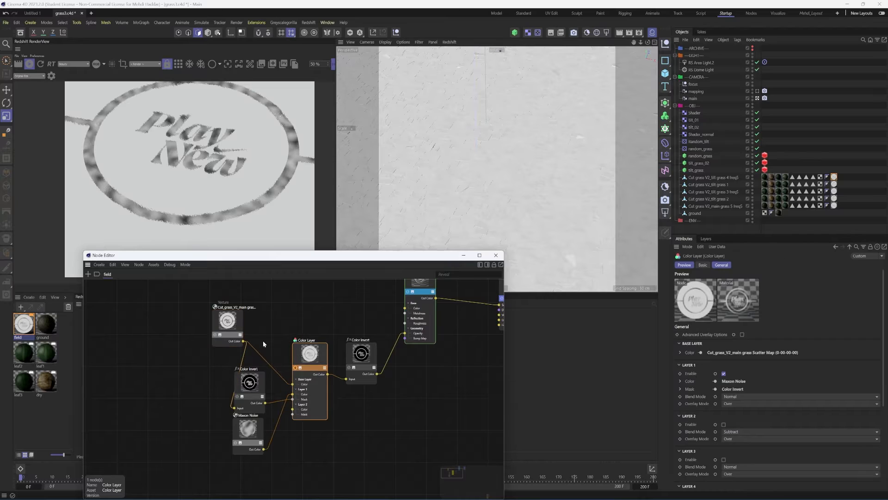
{"action": "mouse_move", "coordinate": [227, 326]}
{"action": "left_mouse_down"}
{"action": "mouse_move", "coordinate": [252, 329]}
{"action": "mouse_move", "coordinate": [244, 327]}
{"action": "left_mouse_up"}
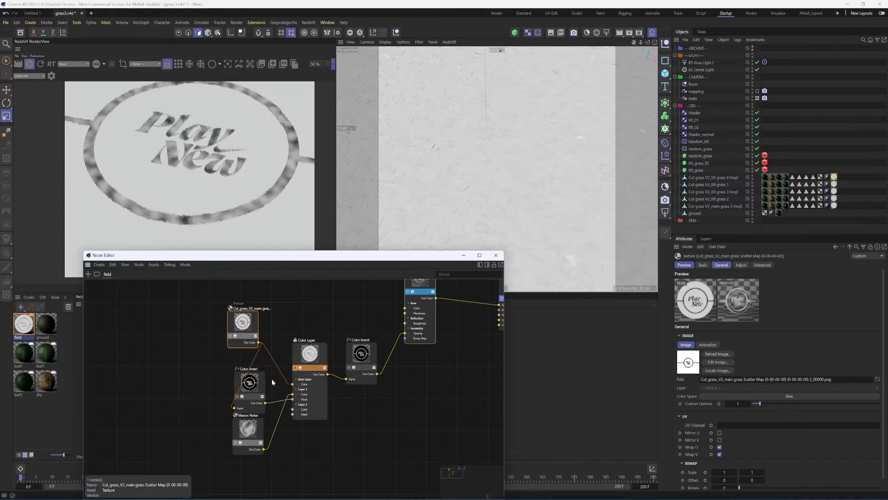
{"action": "left_click_drag", "start_coordinate": [258, 385], "coordinate": [250, 377]}
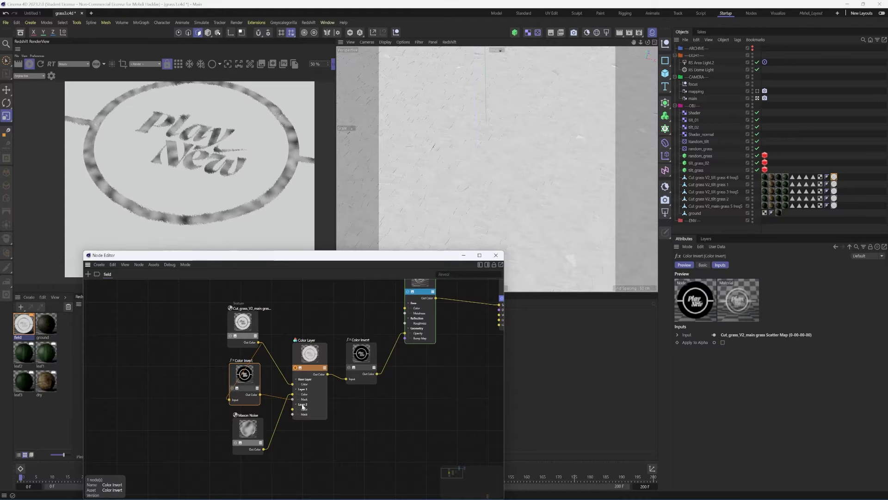
Move the Maxon Noise node under the first Color Invert, solo it and check its input Source options.
{"action": "left_click_drag", "start_coordinate": [236, 445], "coordinate": [230, 429]}
{"action": "left_click", "coordinate": [229, 428]}
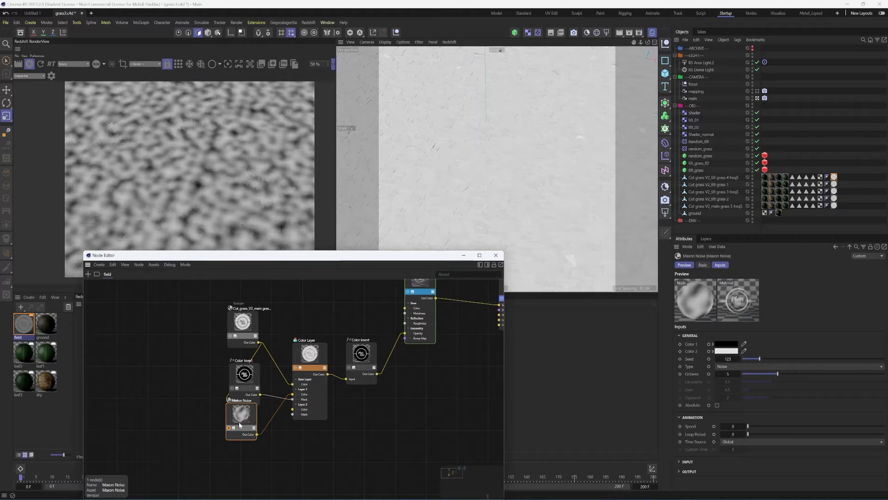
{"action": "left_click", "coordinate": [687, 461]}
{"action": "scroll", "coordinate": [721, 444], "scroll_direction": "down", "scroll_amount": 1}
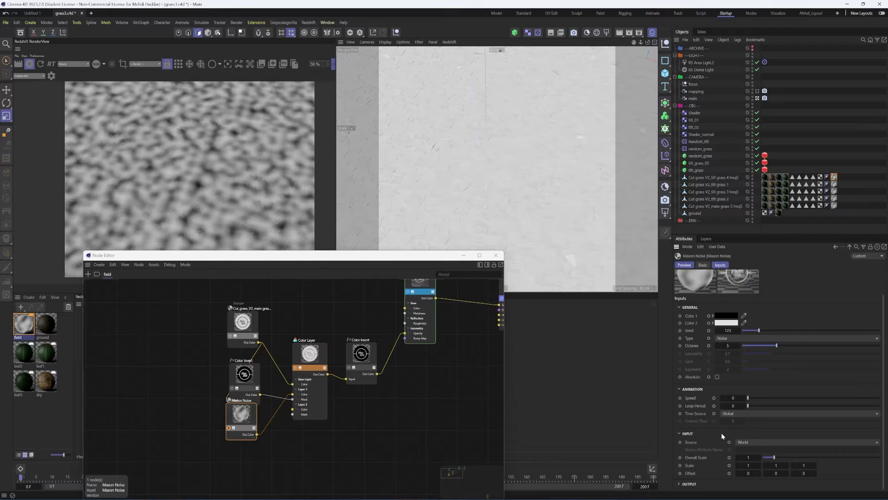
{"action": "left_click", "coordinate": [751, 441]}
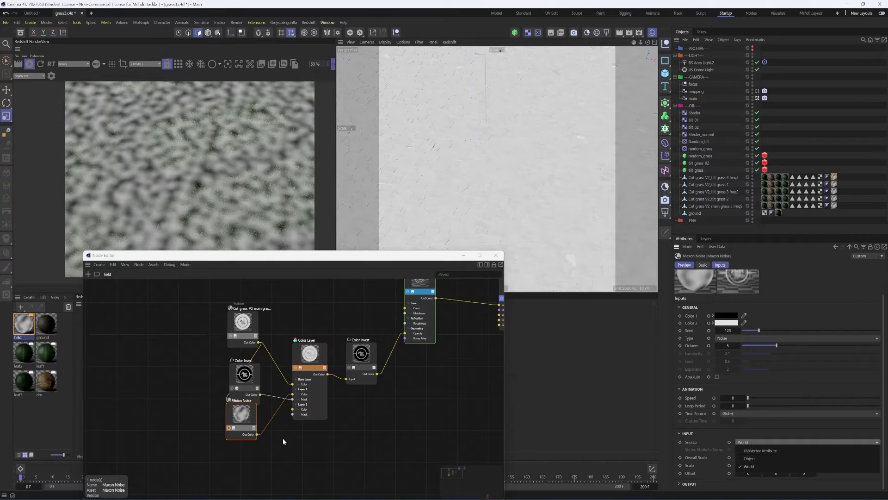
Add a second Maxon Noise node below the Color Layer, solo it and examine its Object-source noise closely on the grass.
{"action": "double_click", "coordinate": [271, 453]}
{"action": "type", "text": "maxon"}
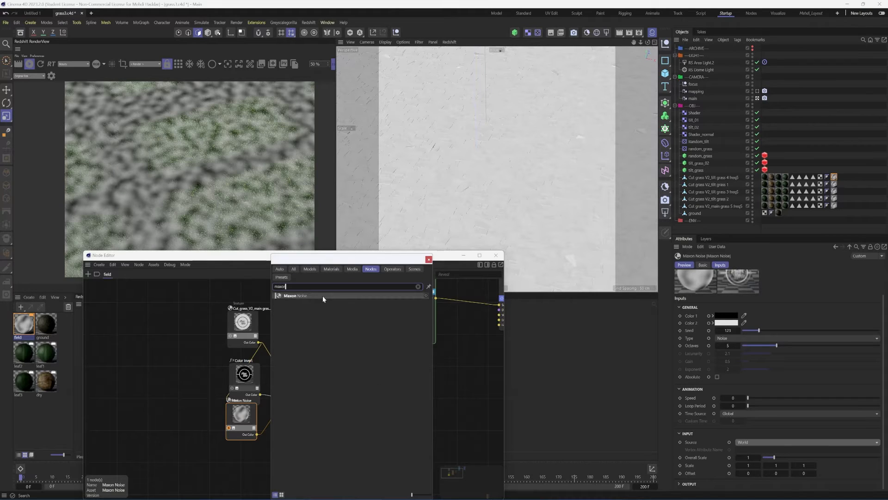
{"action": "double_click", "coordinate": [323, 296]}
{"action": "left_click_drag", "start_coordinate": [294, 388], "coordinate": [274, 449]}
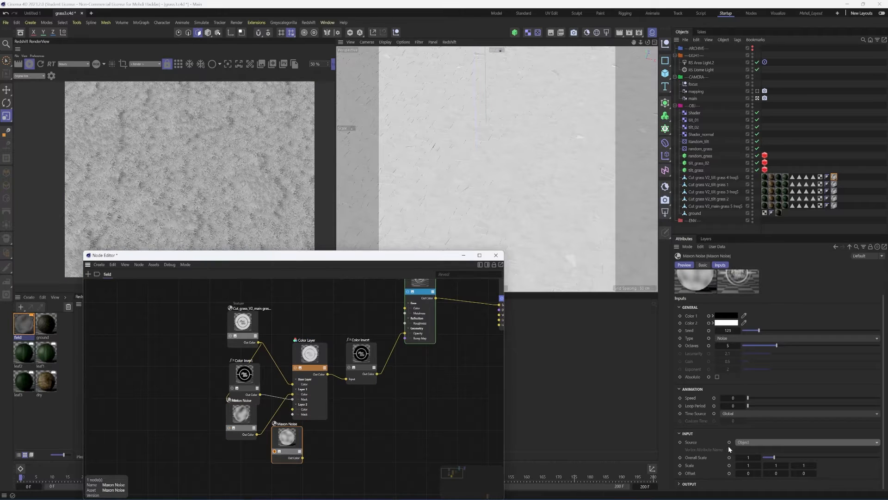
{"action": "scroll", "coordinate": [184, 199], "scroll_direction": "up", "scroll_amount": 3}
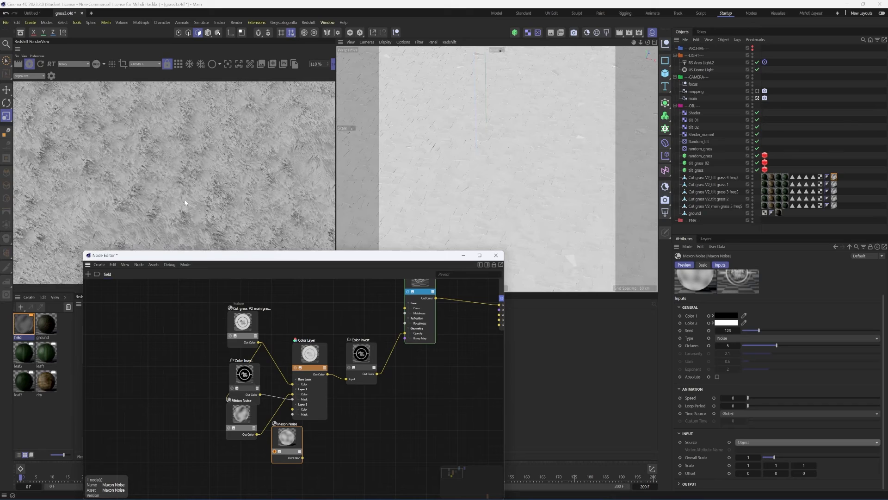
{"action": "scroll", "coordinate": [183, 218], "scroll_direction": "up", "scroll_amount": 5}
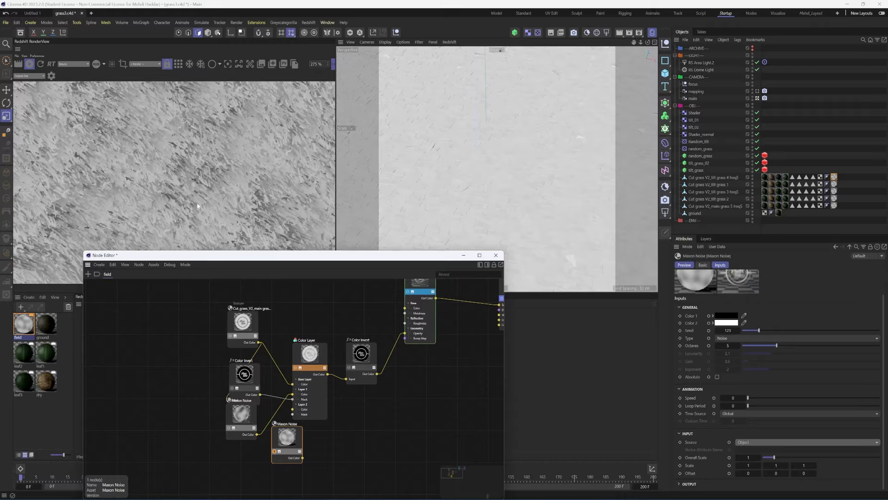
{"action": "scroll", "coordinate": [217, 190], "scroll_direction": "up", "scroll_amount": 2}
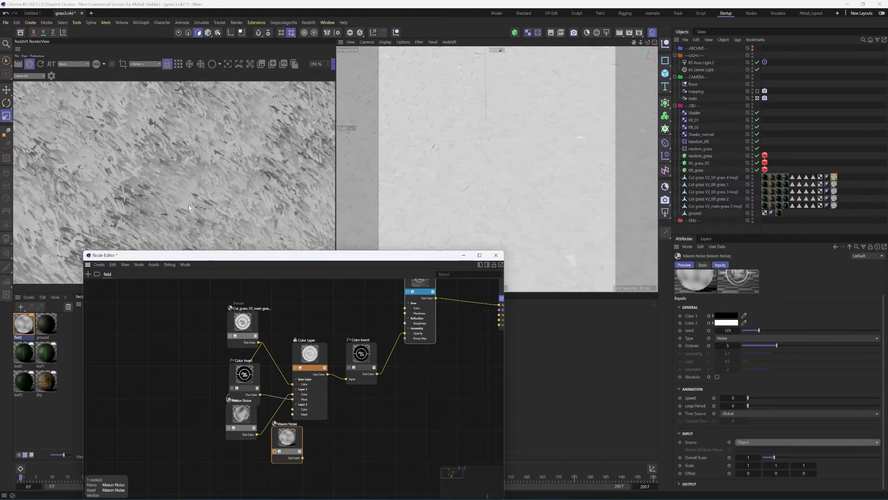
{"action": "scroll", "coordinate": [188, 204], "scroll_direction": "down", "scroll_amount": 8}
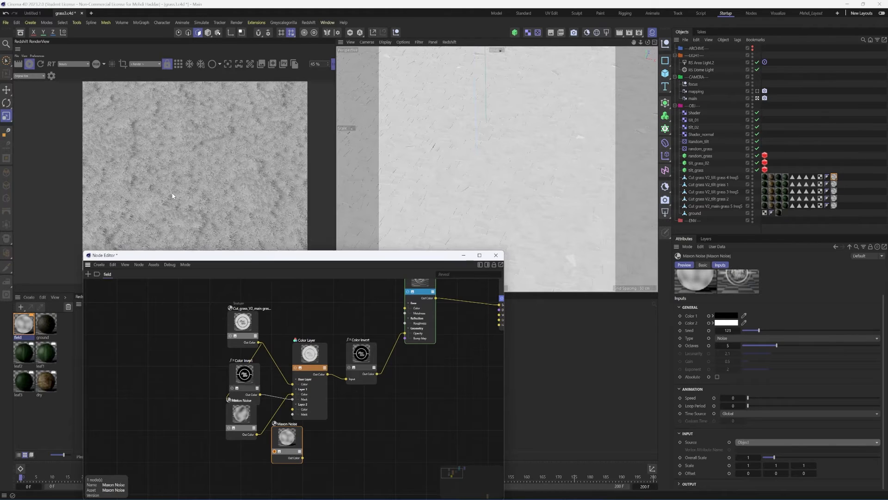
Set the second Maxon Noise node's source to World for comparison and delete that node.
{"action": "left_click", "coordinate": [754, 441]}
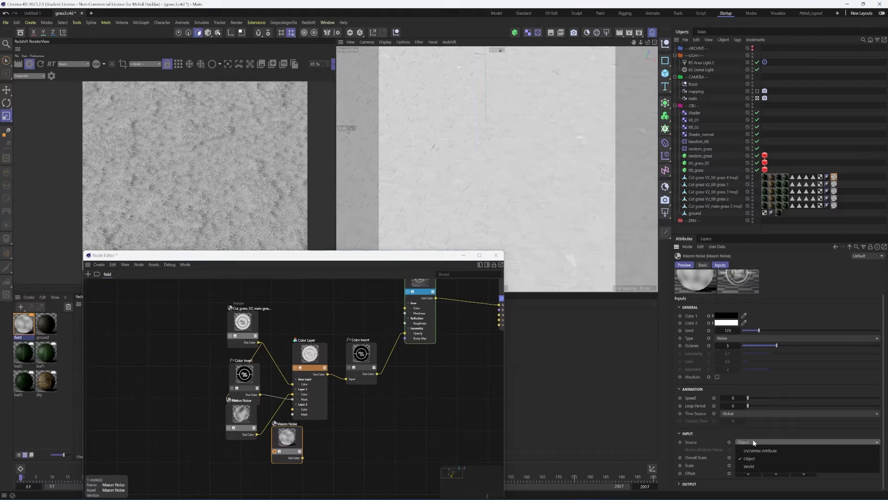
{"action": "left_click", "coordinate": [755, 465]}
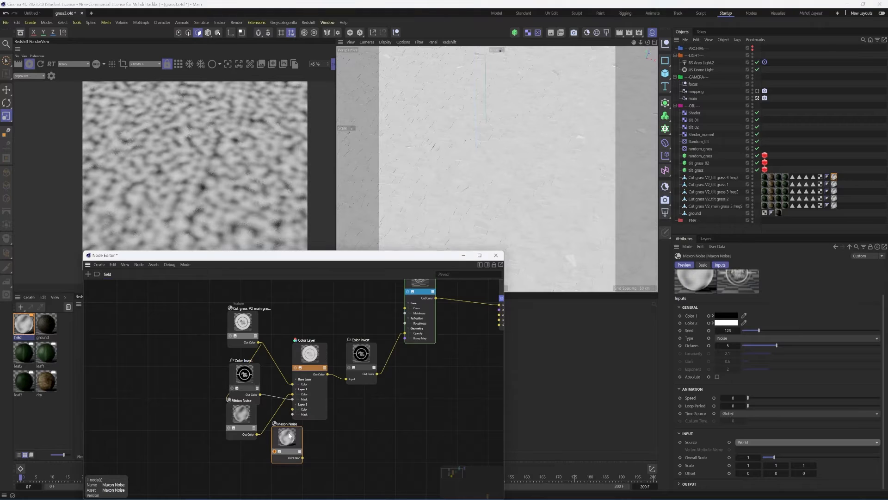
{"action": "key", "text": "Delete"}
Solo the Color Layer node again and examine the noise-masked logo and circle in the render.
{"action": "left_click", "coordinate": [298, 373]}
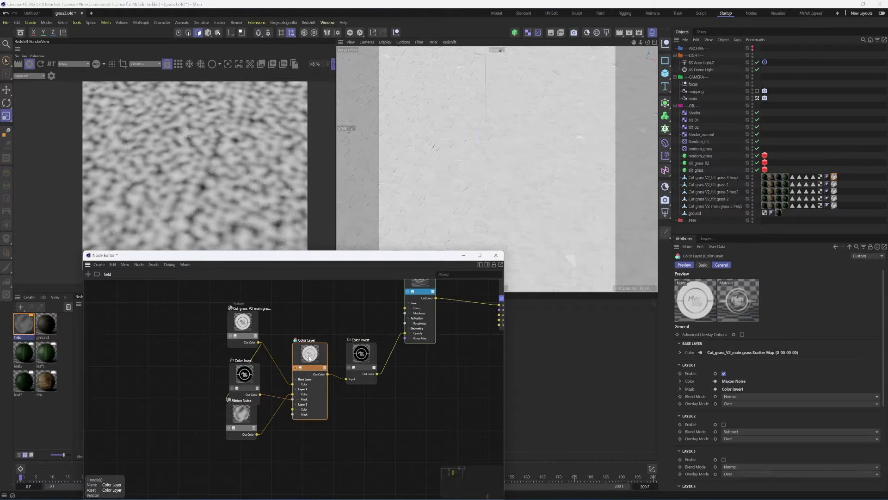
{"action": "scroll", "coordinate": [246, 234], "scroll_direction": "down", "scroll_amount": 3}
{"action": "scroll", "coordinate": [245, 231], "scroll_direction": "up", "scroll_amount": 3}
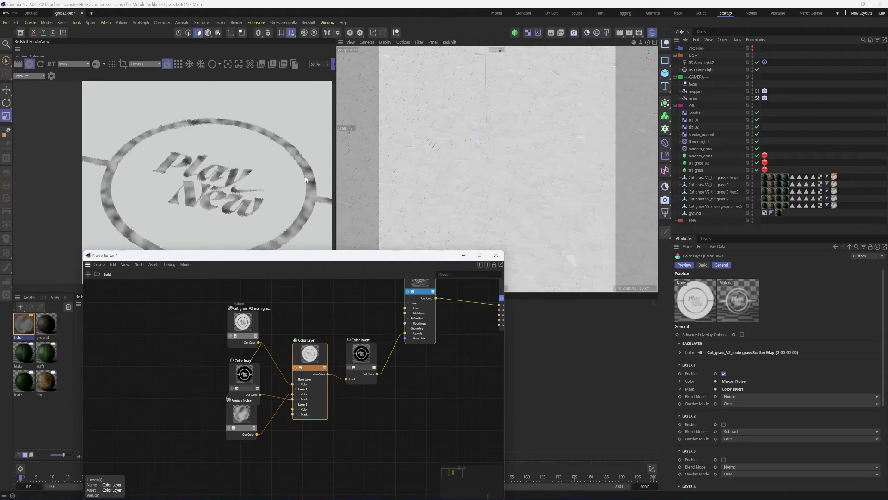
{"action": "scroll", "coordinate": [260, 227], "scroll_direction": "up", "scroll_amount": 1}
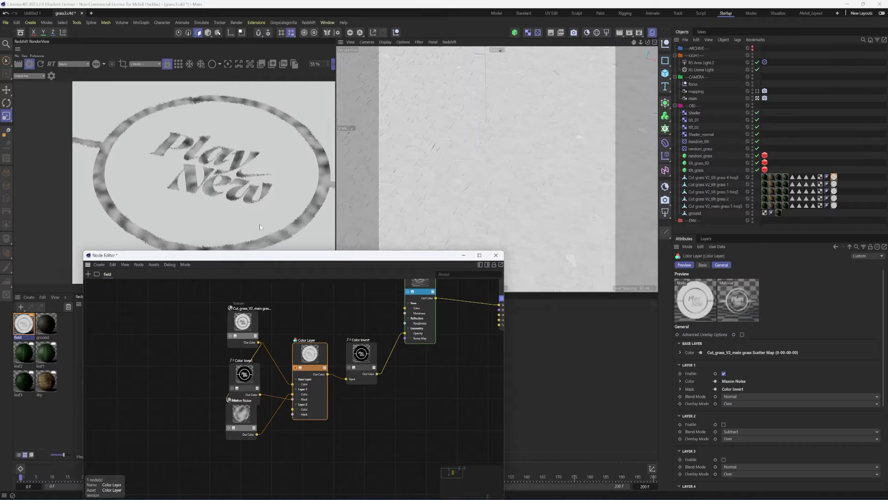
{"action": "scroll", "coordinate": [311, 205], "scroll_direction": "up", "scroll_amount": 3}
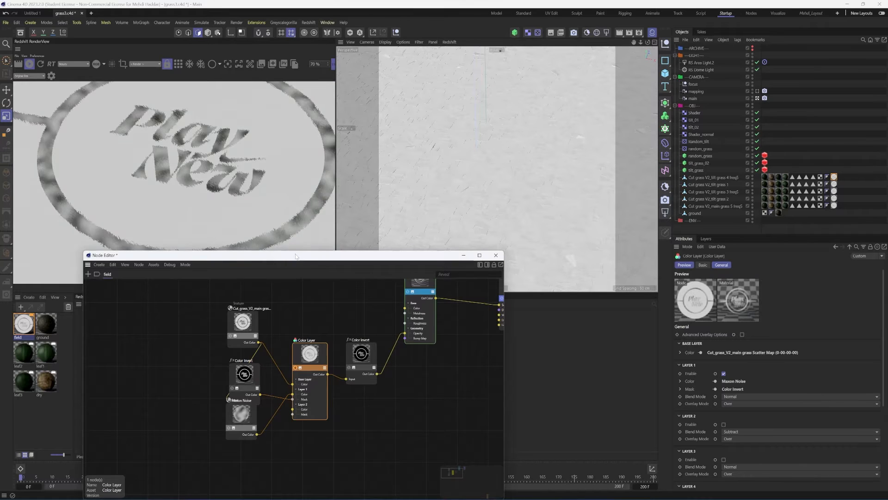
Move the node graph window clear of the render and select the Color Invert node feeding the material's opacity.
{"action": "left_click_drag", "start_coordinate": [290, 256], "coordinate": [334, 324]}
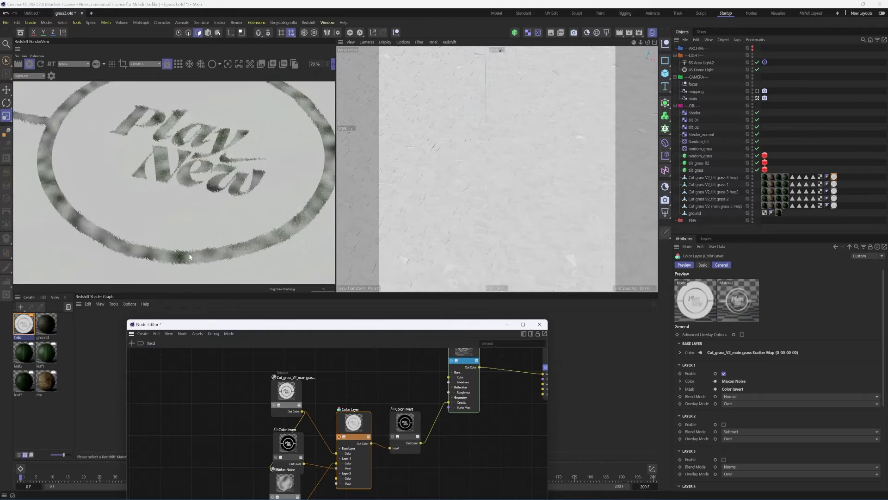
{"action": "scroll", "coordinate": [192, 251], "scroll_direction": "down", "scroll_amount": 3}
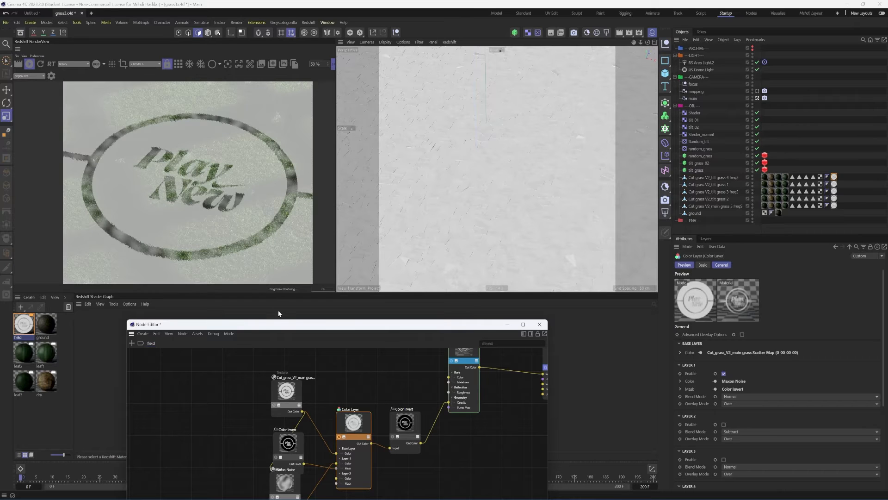
{"action": "scroll", "coordinate": [392, 380], "scroll_direction": "down", "scroll_amount": 5}
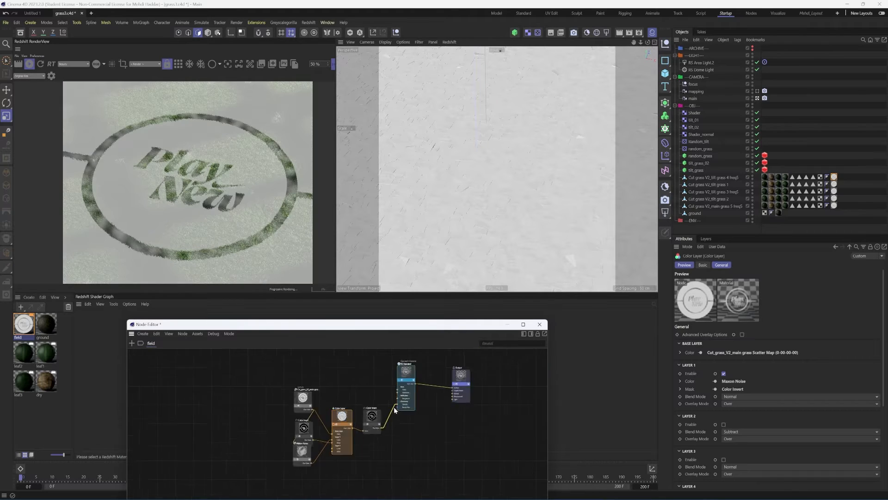
{"action": "scroll", "coordinate": [394, 432], "scroll_direction": "up", "scroll_amount": 3}
{"action": "left_click", "coordinate": [360, 443]}
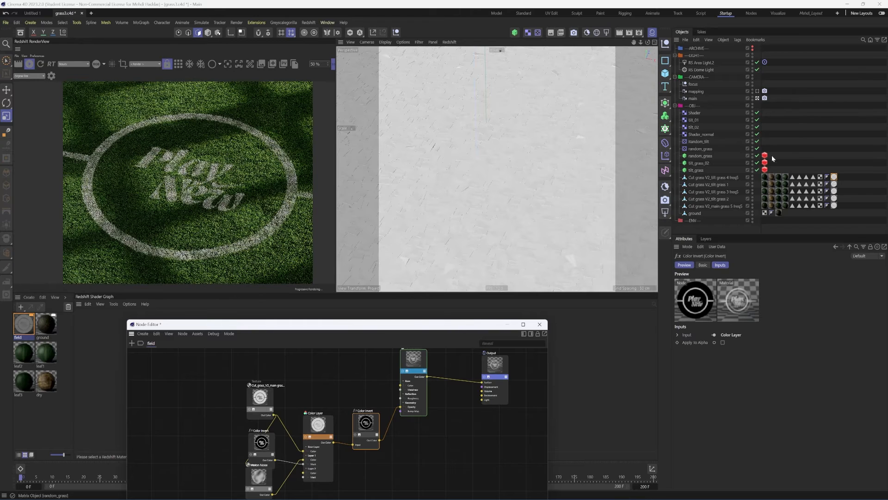
Duplicate the main camera and clear the copy's Focus Object.
{"action": "left_click_drag", "start_coordinate": [739, 98], "coordinate": [752, 99], "text": "ctrl"}
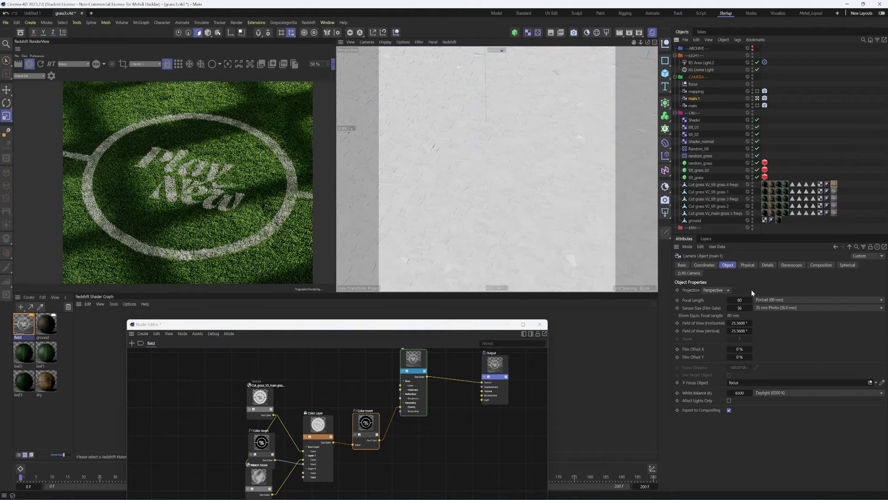
{"action": "left_click", "coordinate": [876, 383]}
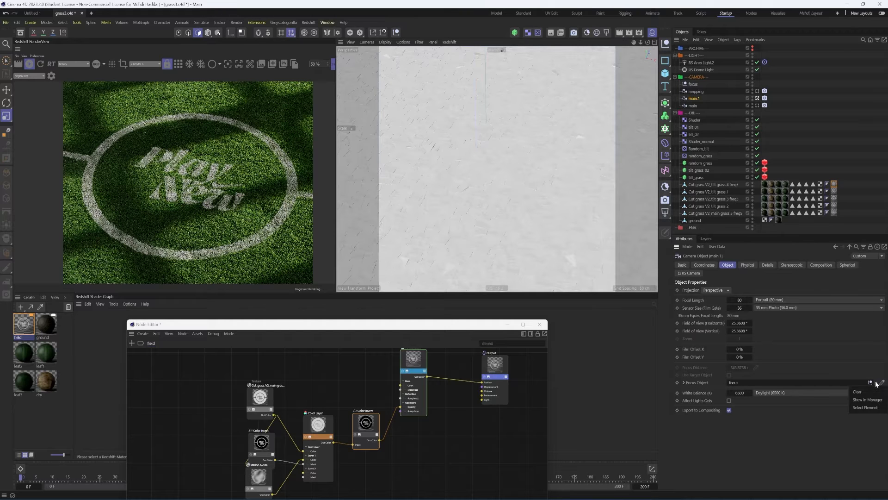
{"action": "left_click", "coordinate": [868, 391]}
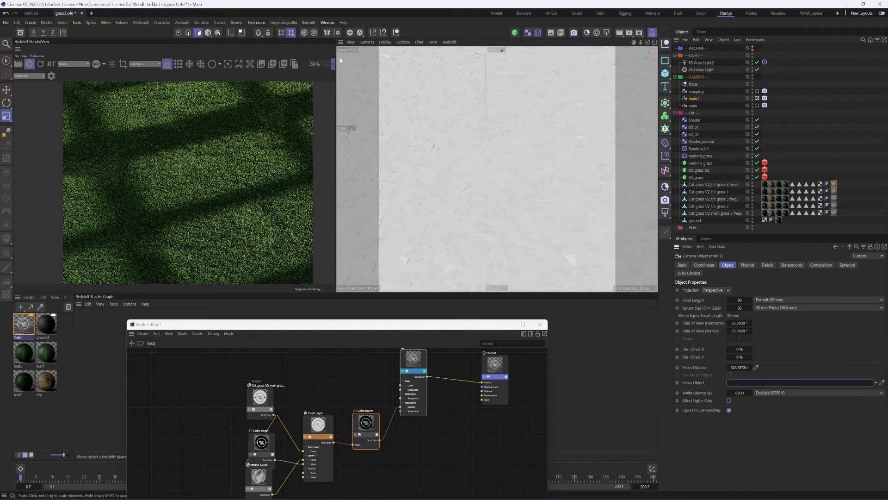
Check the render view settings, refresh the render and move the duplicate camera closer to the white field line.
{"action": "left_click", "coordinate": [51, 76]}
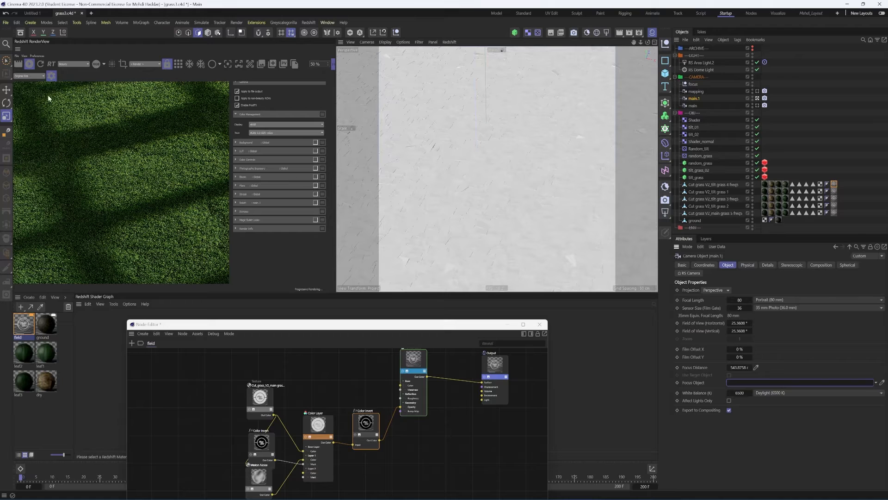
{"action": "left_click", "coordinate": [51, 75]}
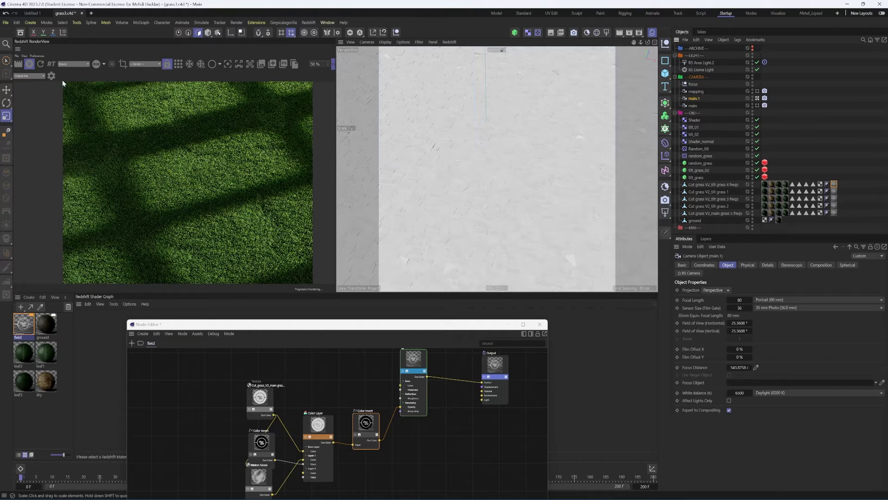
{"action": "left_click", "coordinate": [39, 65]}
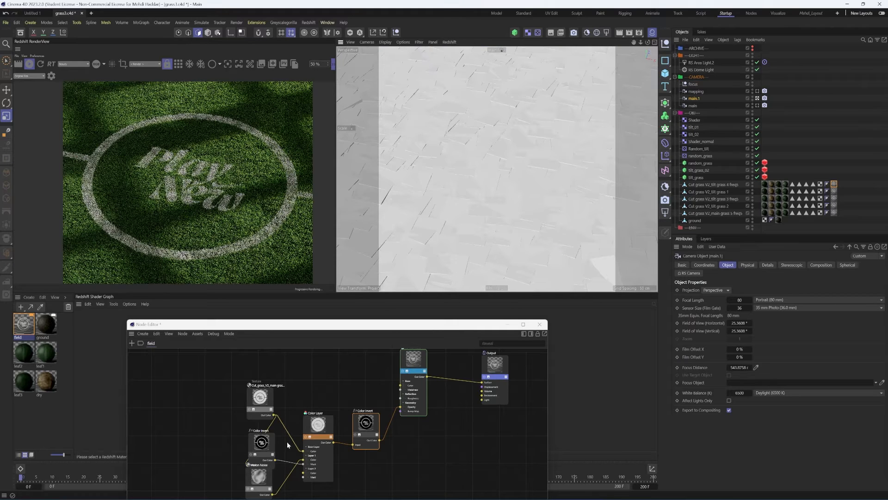
{"action": "scroll", "coordinate": [188, 233], "scroll_direction": "up", "scroll_amount": 1}
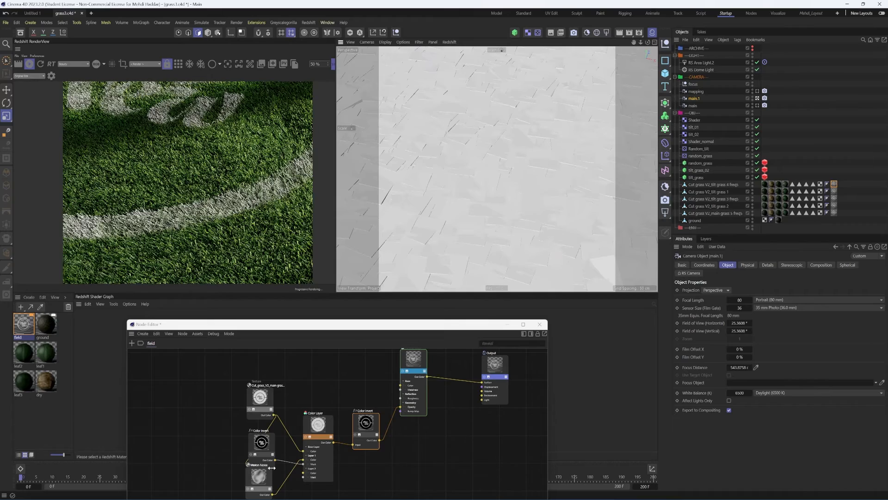
Set the Maxon Noise node's contrast to 0.6 and examine the noise breakup on the white field line in the render.
{"action": "left_click", "coordinate": [254, 494]}
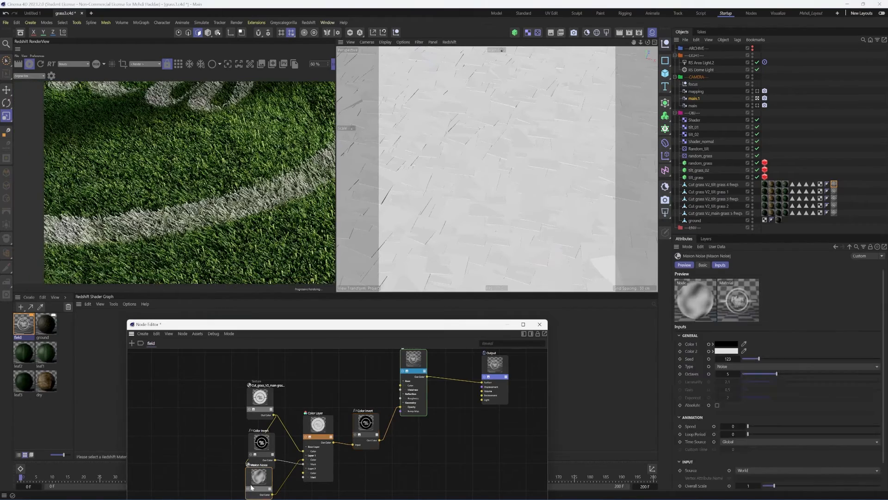
{"action": "left_click", "coordinate": [686, 483]}
{"action": "scroll", "coordinate": [686, 483], "scroll_direction": "down", "scroll_amount": 1}
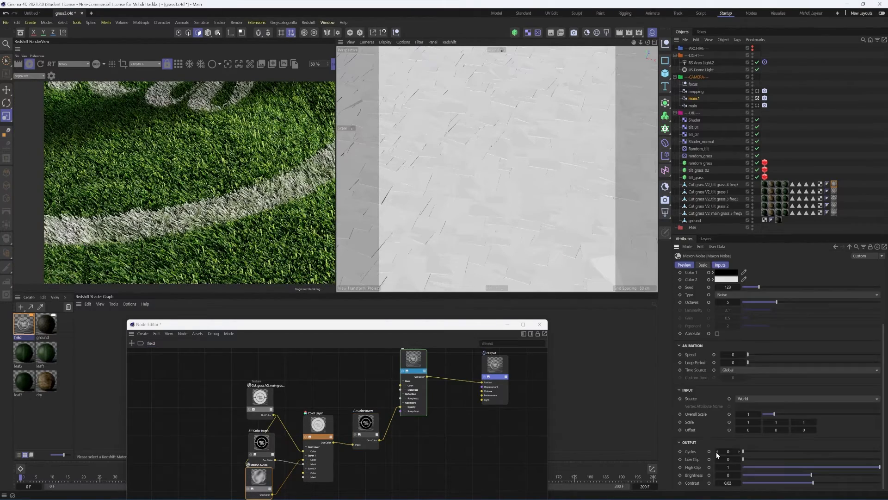
{"action": "double_click", "coordinate": [728, 483]}
{"action": "type", "text": "0.6"}
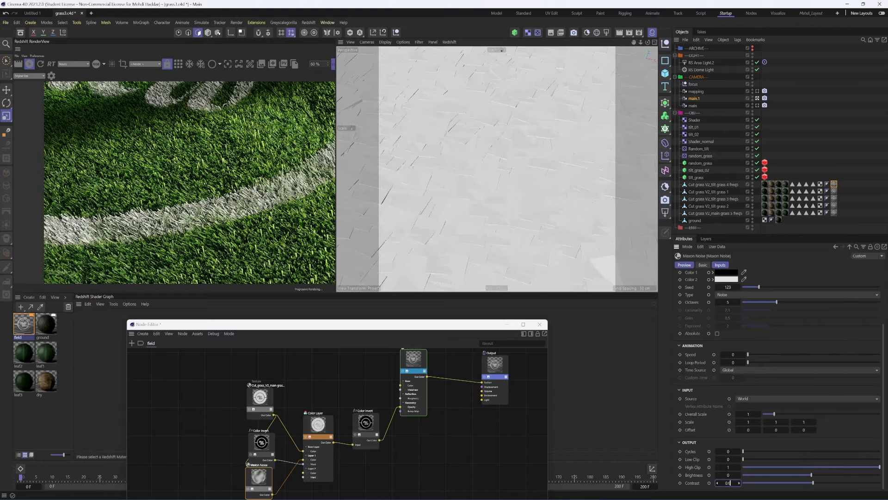
{"action": "key", "text": "Return"}
{"action": "scroll", "coordinate": [326, 252], "scroll_direction": "down", "scroll_amount": 1}
{"action": "scroll", "coordinate": [325, 252], "scroll_direction": "down", "scroll_amount": 1}
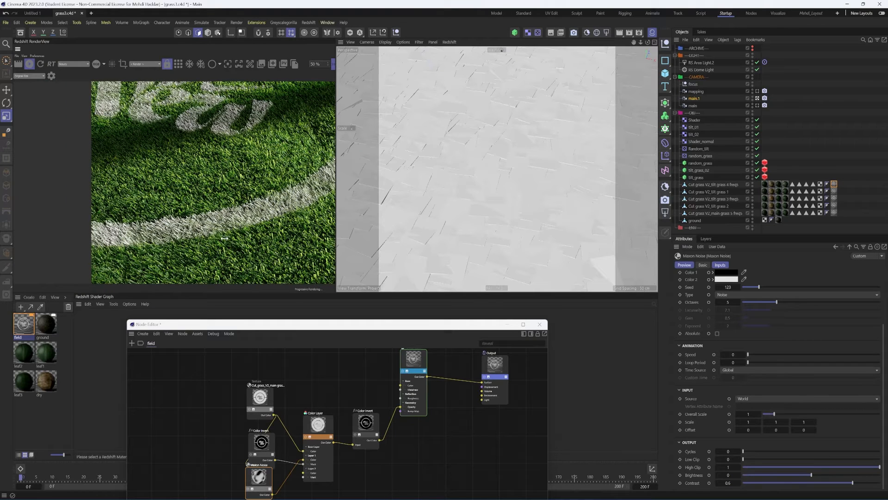
{"action": "scroll", "coordinate": [225, 239], "scroll_direction": "down", "scroll_amount": 1}
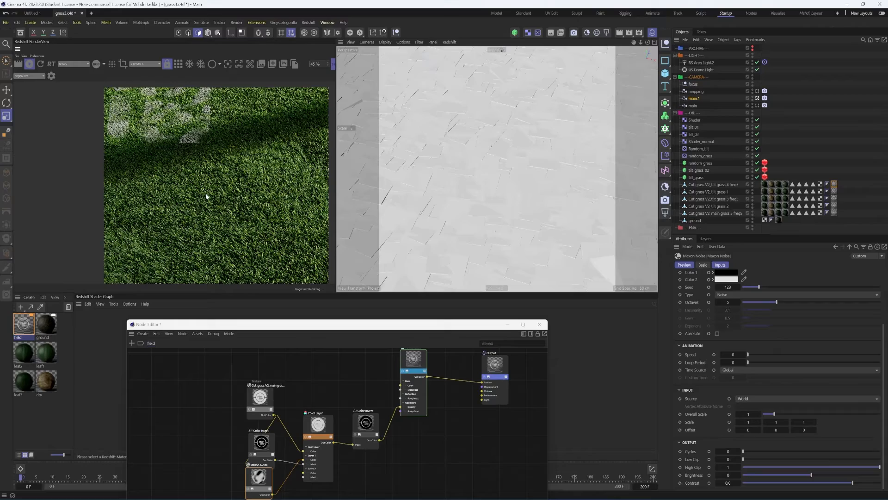
{"action": "scroll", "coordinate": [173, 234], "scroll_direction": "up", "scroll_amount": 10}
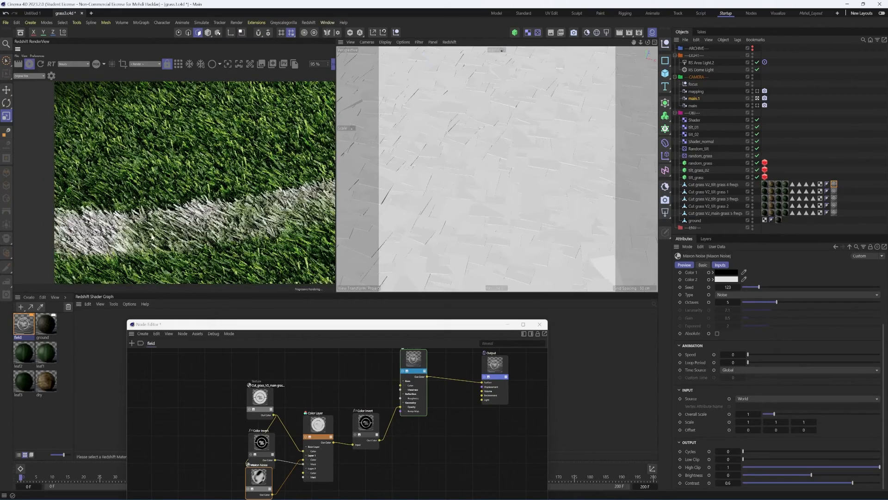
{"action": "scroll", "coordinate": [157, 235], "scroll_direction": "up", "scroll_amount": 3}
{"action": "scroll", "coordinate": [165, 199], "scroll_direction": "down", "scroll_amount": 10}
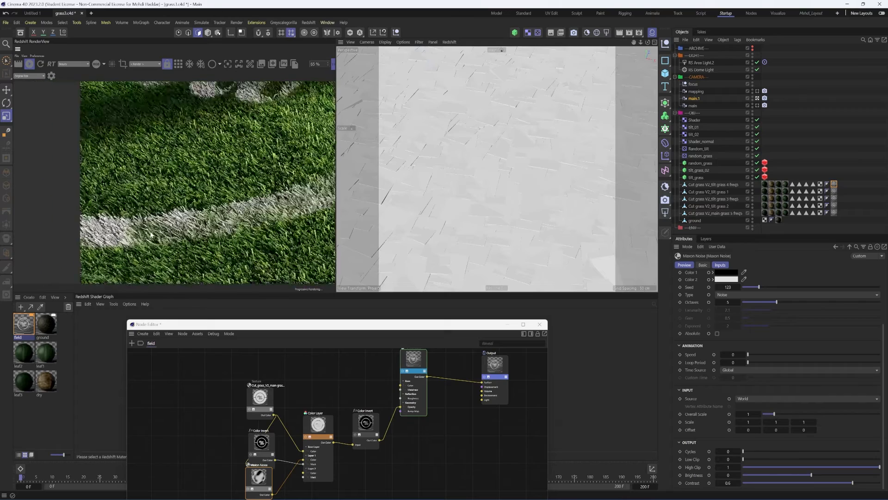
Look through the main camera to inspect the whole logo and circle in the render, and return to the main.1 close-up camera.
{"action": "left_click", "coordinate": [145, 63]}
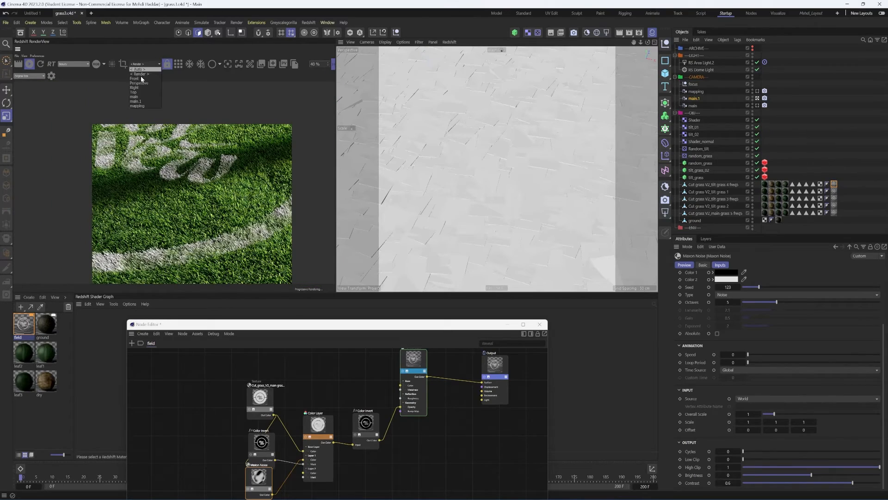
{"action": "left_click", "coordinate": [201, 100]}
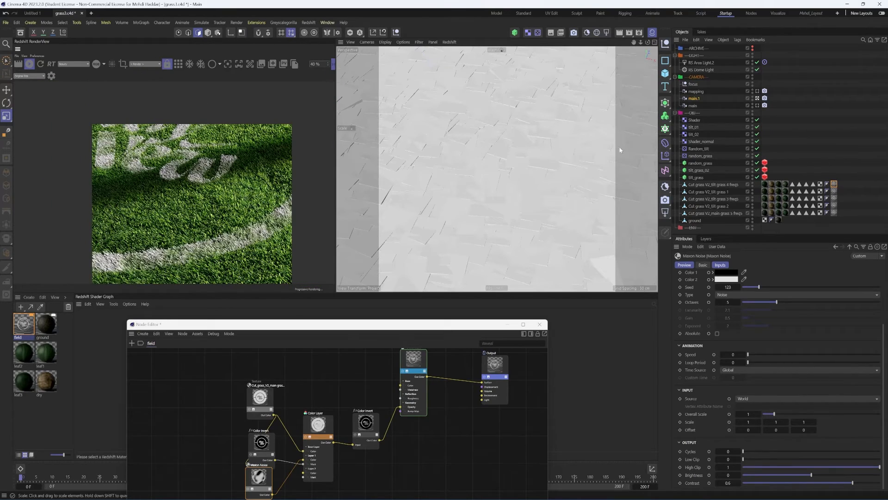
{"action": "left_click", "coordinate": [757, 105]}
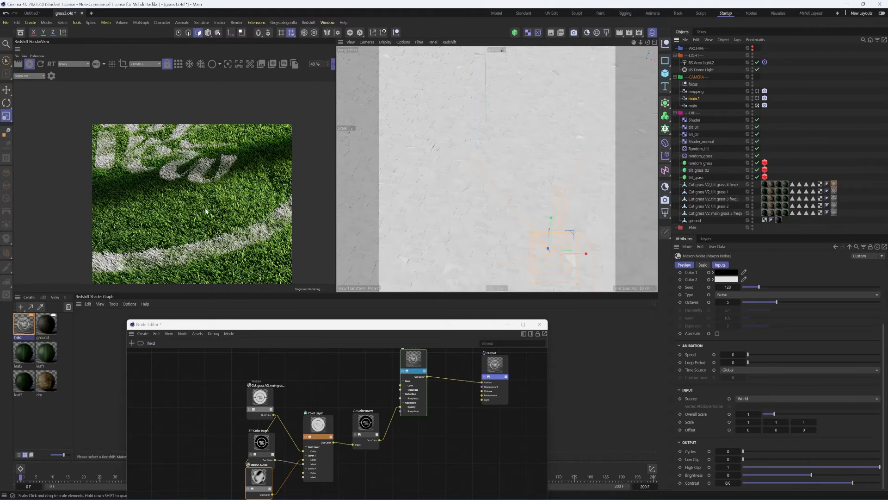
{"action": "scroll", "coordinate": [215, 203], "scroll_direction": "up", "scroll_amount": 2}
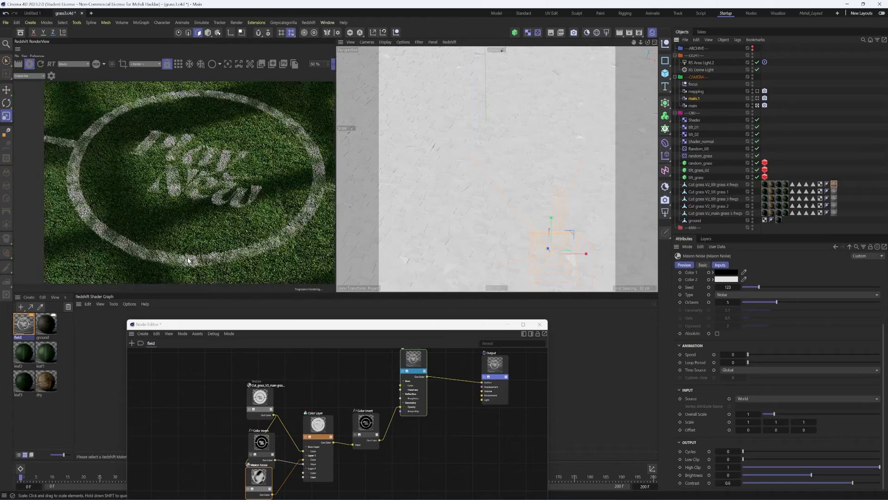
{"action": "scroll", "coordinate": [199, 182], "scroll_direction": "down", "scroll_amount": 2}
{"action": "scroll", "coordinate": [220, 216], "scroll_direction": "up", "scroll_amount": 3}
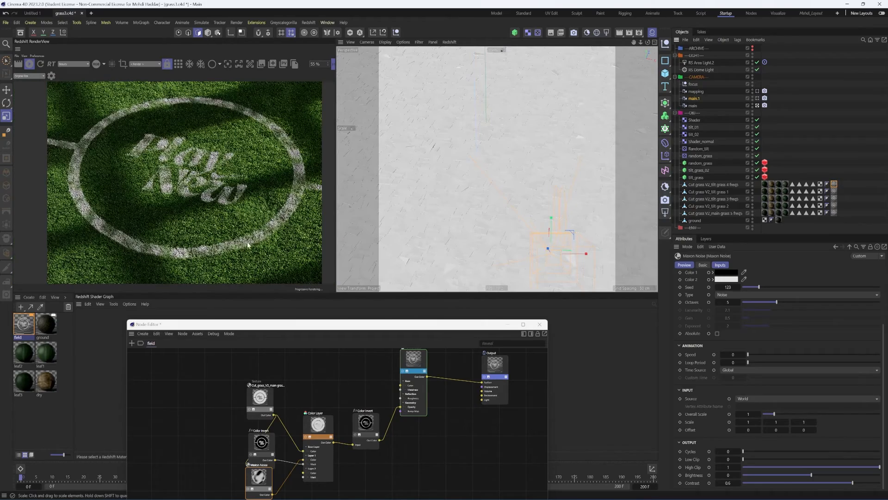
{"action": "scroll", "coordinate": [248, 245], "scroll_direction": "up", "scroll_amount": 3}
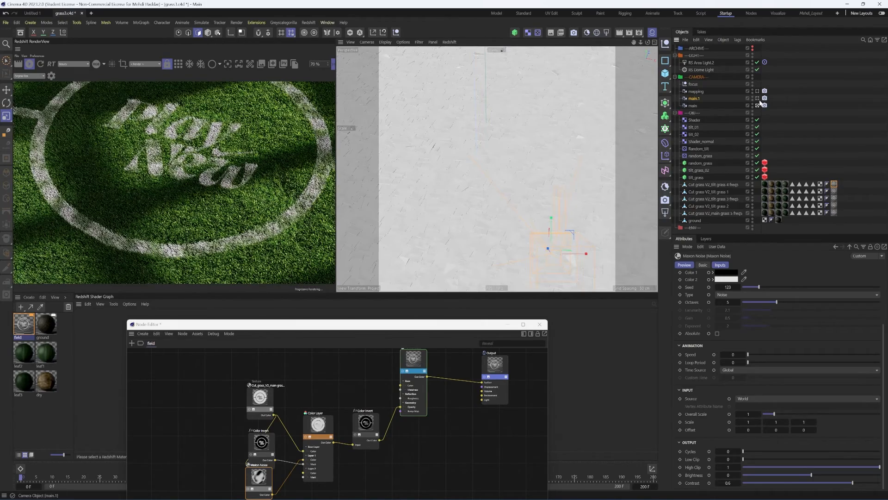
{"action": "left_click", "coordinate": [757, 99]}
{"action": "scroll", "coordinate": [242, 242], "scroll_direction": "up", "scroll_amount": 1}
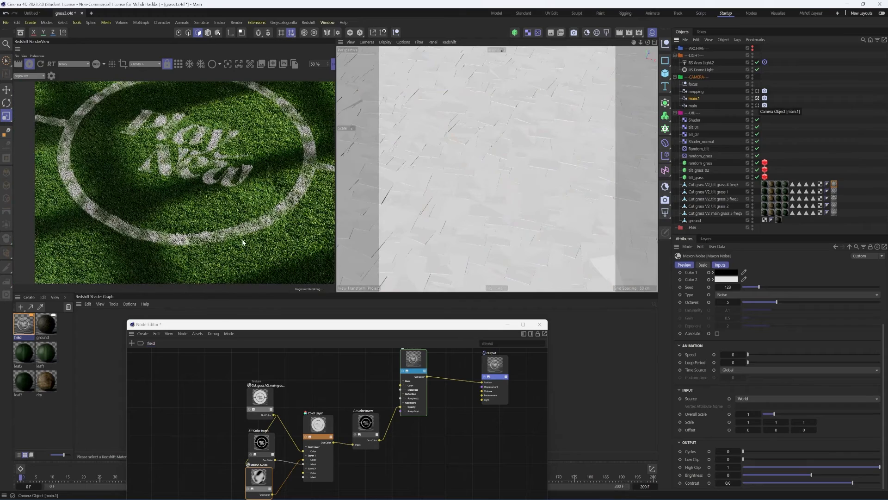
Bypass the Color Layer by connecting the scatter map texture directly to the Color Invert node, and examine the white line in the refreshed render.
{"action": "left_click_drag", "start_coordinate": [315, 330], "coordinate": [316, 310]}
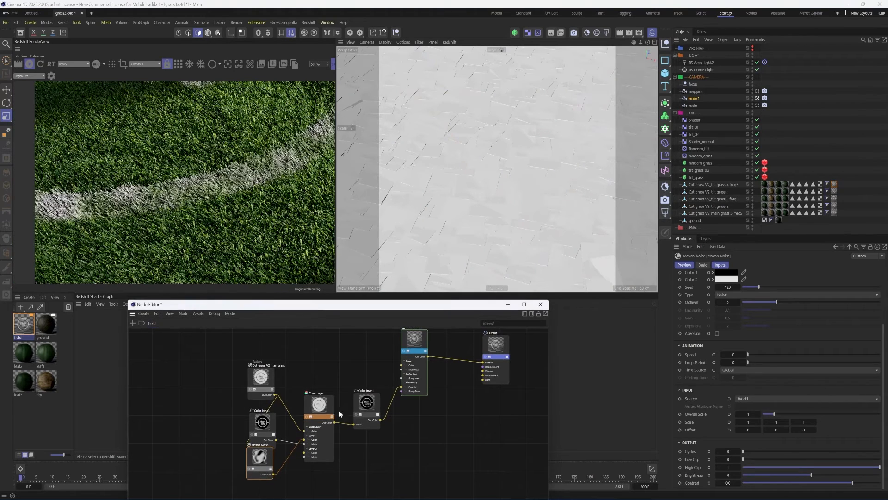
{"action": "left_click_drag", "start_coordinate": [318, 404], "coordinate": [318, 420]}
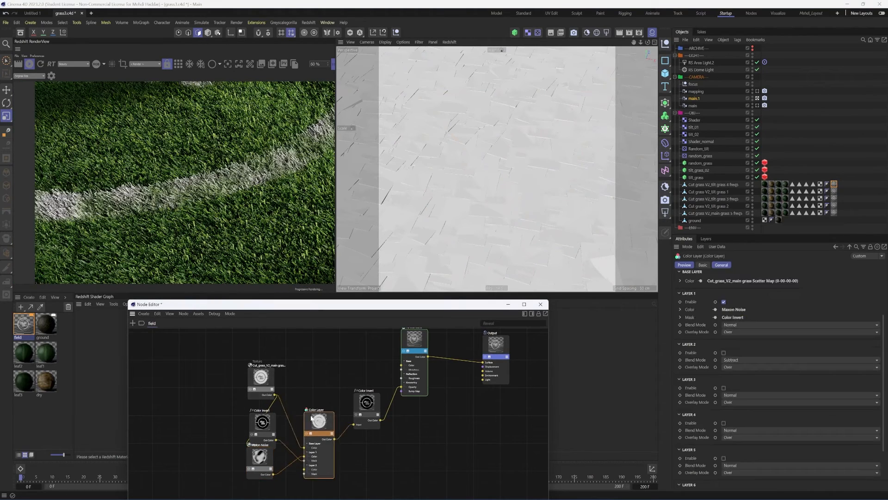
{"action": "left_click_drag", "start_coordinate": [275, 395], "coordinate": [354, 424]}
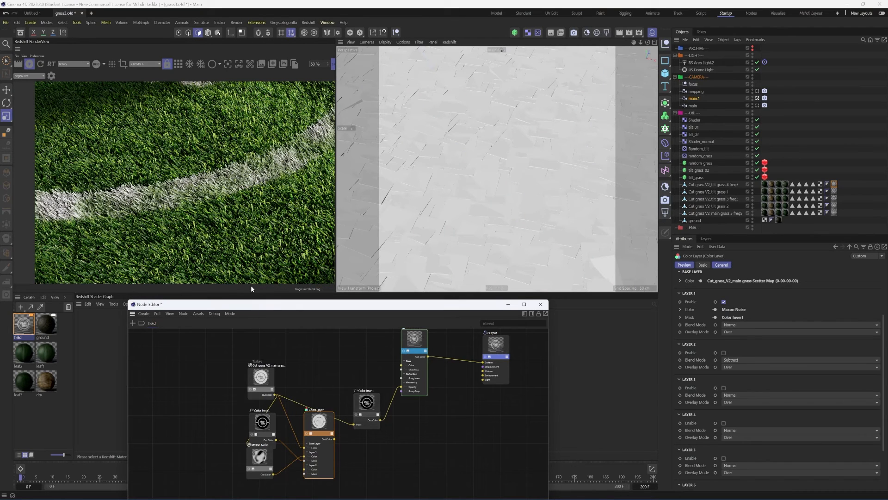
{"action": "scroll", "coordinate": [185, 222], "scroll_direction": "down", "scroll_amount": 1}
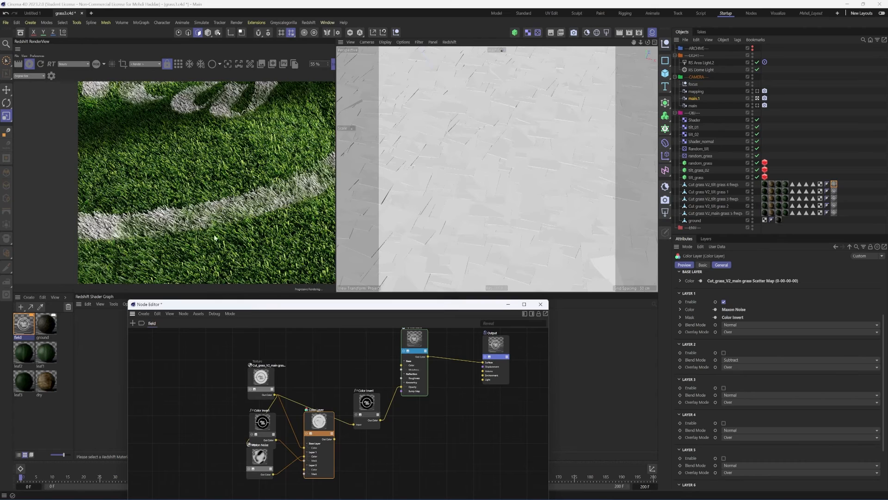
{"action": "scroll", "coordinate": [214, 239], "scroll_direction": "down", "scroll_amount": 2}
{"action": "left_click", "coordinate": [41, 65]}
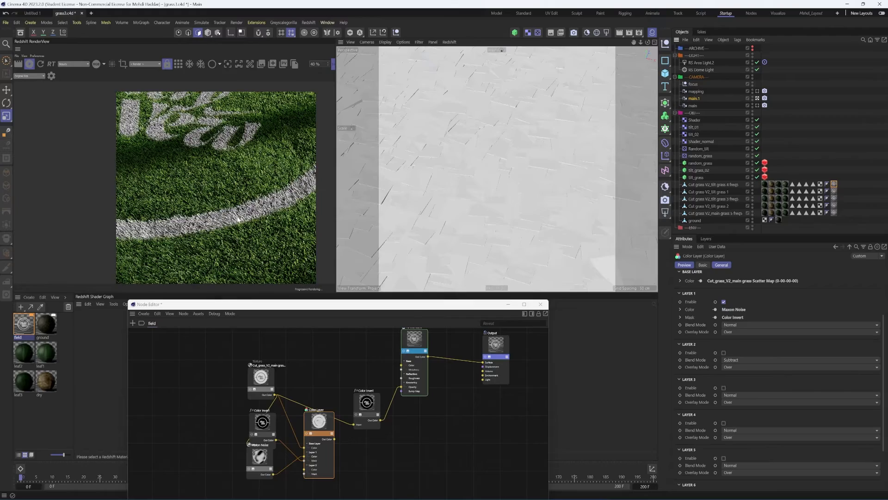
{"action": "scroll", "coordinate": [251, 240], "scroll_direction": "up", "scroll_amount": 5}
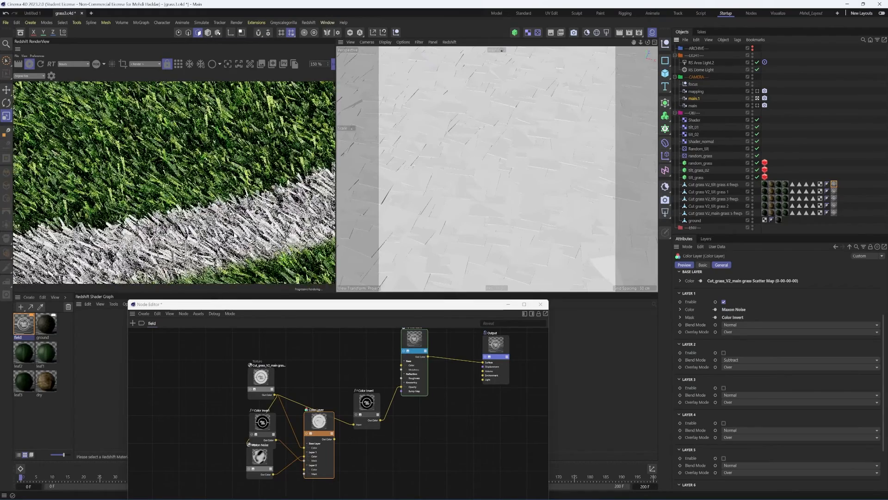
Restore the Color Layer connection into the Color Invert node and set the Maxon Noise contrast to 0.03.
{"action": "left_click_drag", "start_coordinate": [360, 410], "coordinate": [357, 417]}
{"action": "left_click", "coordinate": [260, 457]}
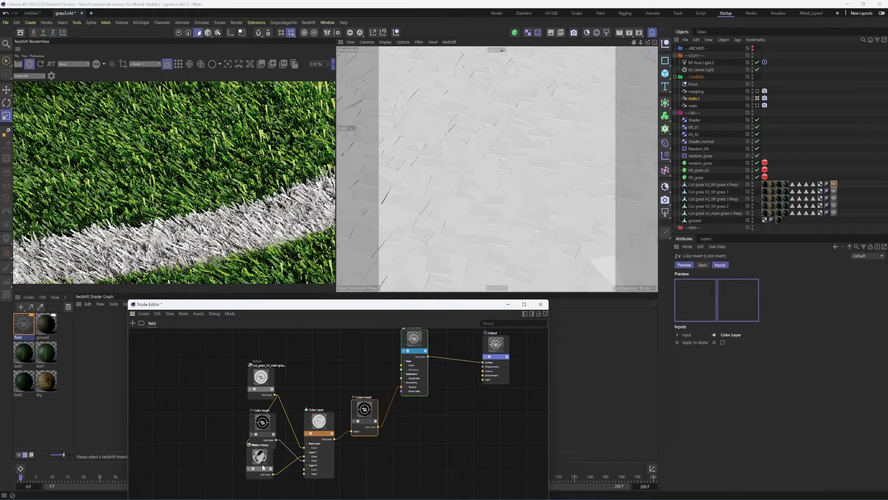
{"action": "scroll", "coordinate": [695, 441], "scroll_direction": "down", "scroll_amount": 3}
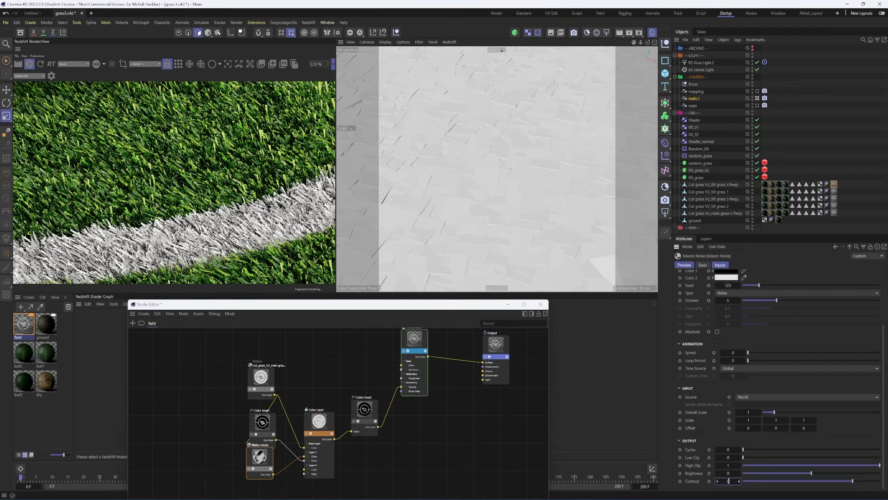
{"action": "type", "text": "3"}
{"action": "key", "text": "Return"}
{"action": "scroll", "coordinate": [215, 221], "scroll_direction": "down", "scroll_amount": 2}
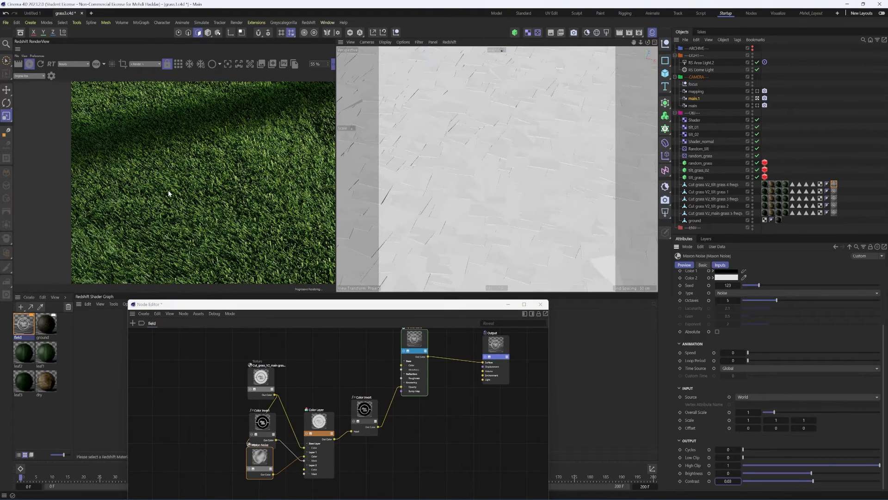
{"action": "scroll", "coordinate": [95, 245], "scroll_direction": "up", "scroll_amount": 4}
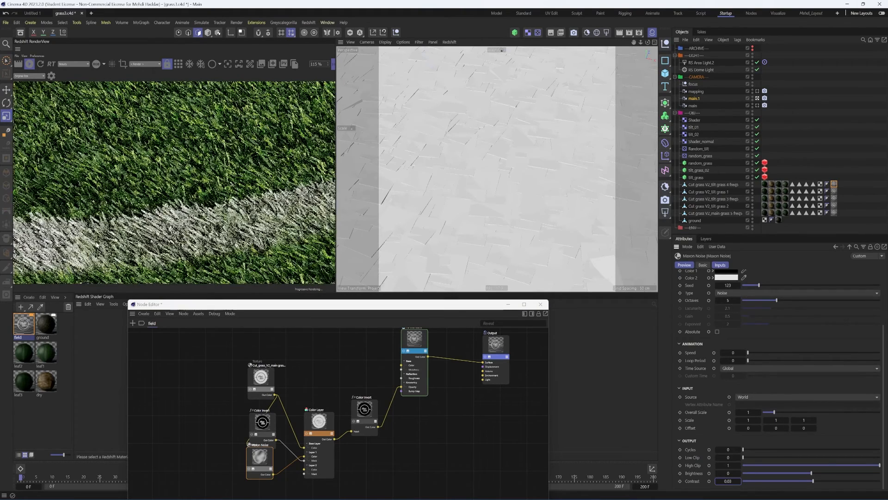
Set the render view's camera to main.
{"action": "scroll", "coordinate": [95, 244], "scroll_direction": "down", "scroll_amount": 6}
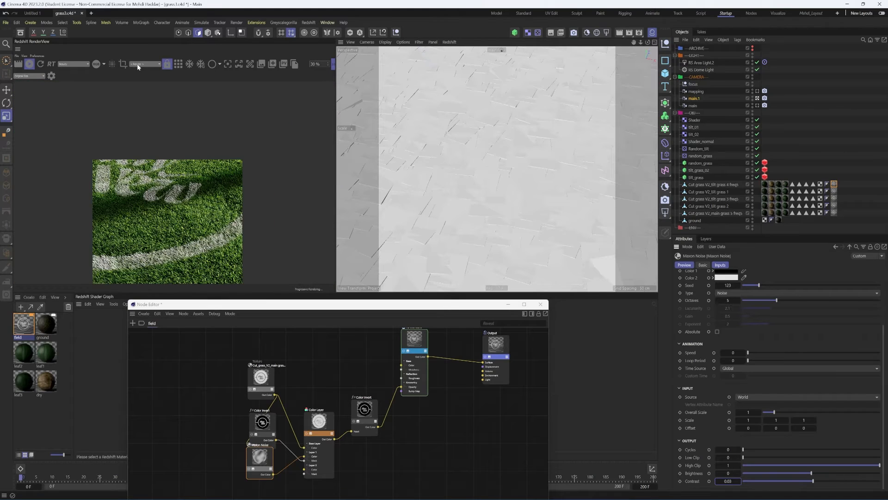
{"action": "left_click", "coordinate": [138, 65]}
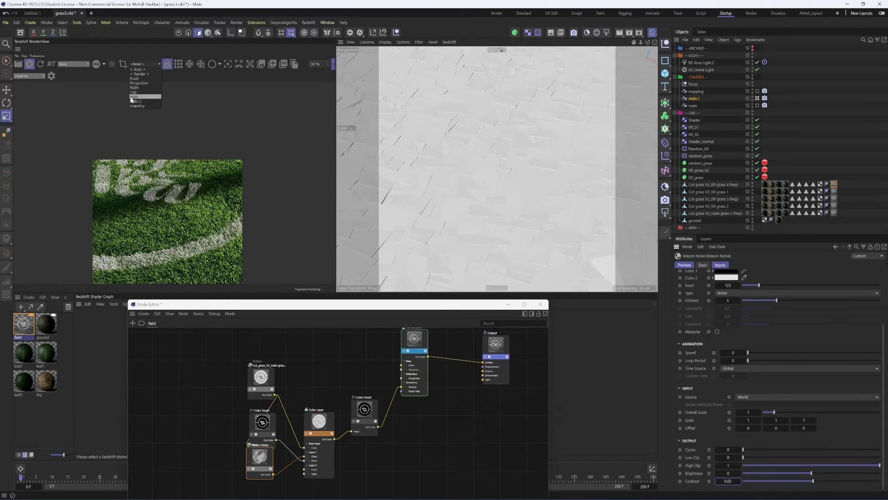
{"action": "left_click", "coordinate": [134, 97]}
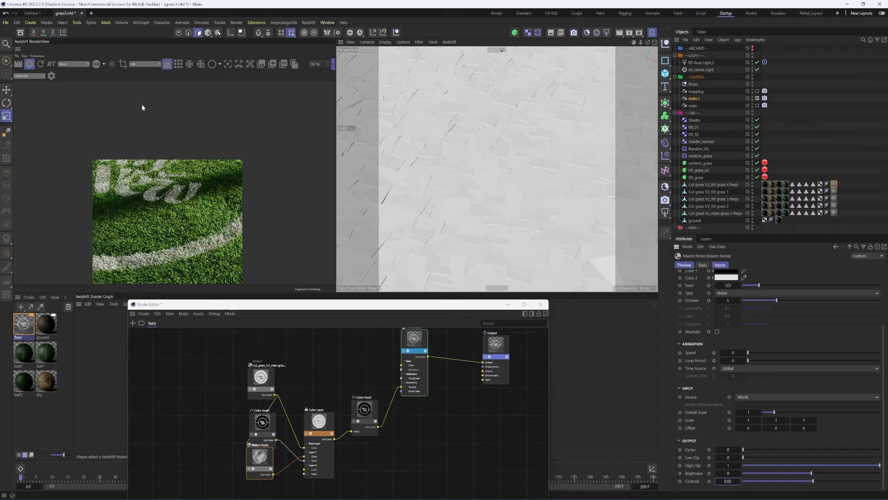
Close the node editor and hide the material manager and shader graph to enlarge the render and viewport areas.
{"action": "left_click", "coordinate": [540, 304]}
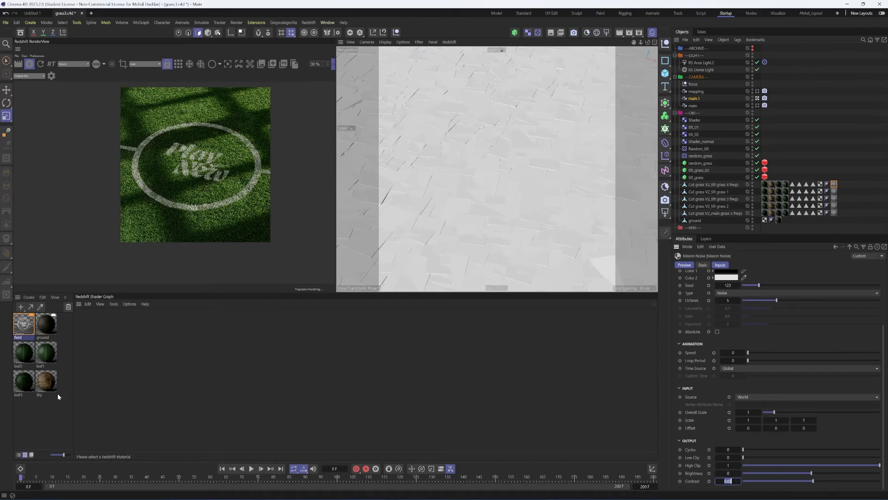
{"action": "left_click", "coordinate": [18, 298], "text": "ctrl"}
{"action": "left_click", "coordinate": [21, 304], "text": "ctrl"}
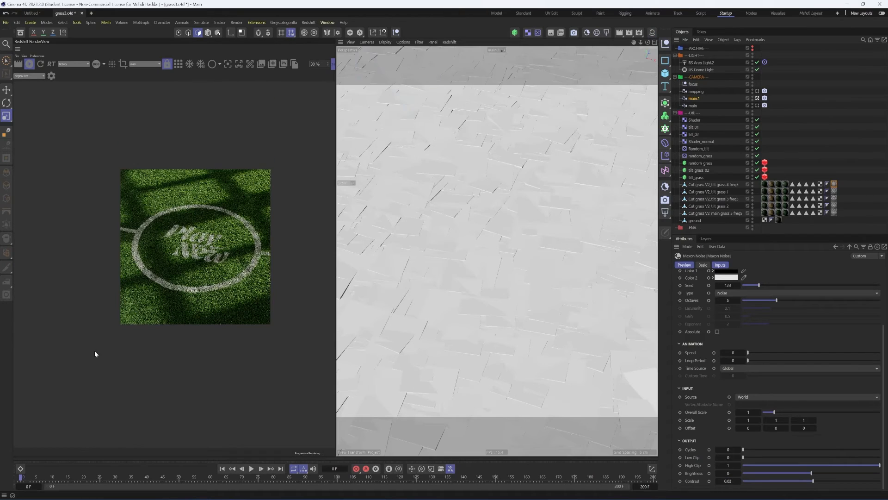
{"action": "scroll", "coordinate": [184, 240], "scroll_direction": "up", "scroll_amount": 2}
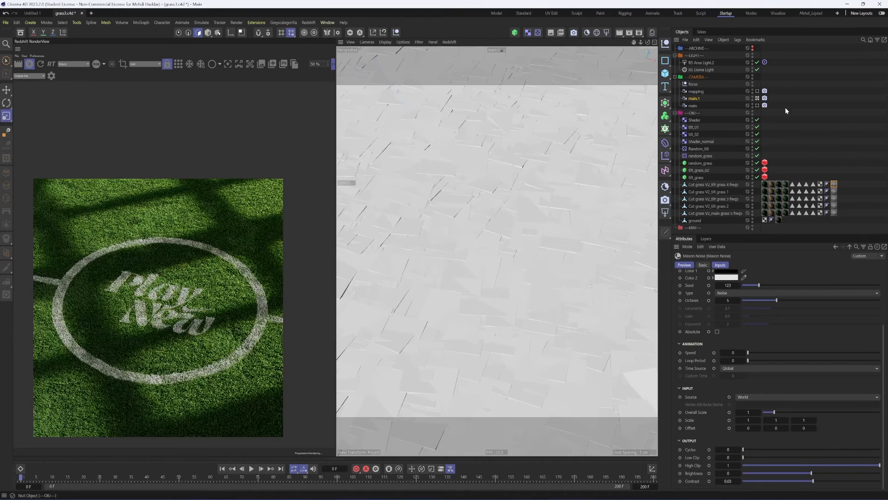
Select the field material tags on all five Cut grass objects and set their projection to UVW Mapping, examining the grass in the render.
{"action": "left_click", "coordinate": [847, 179]}
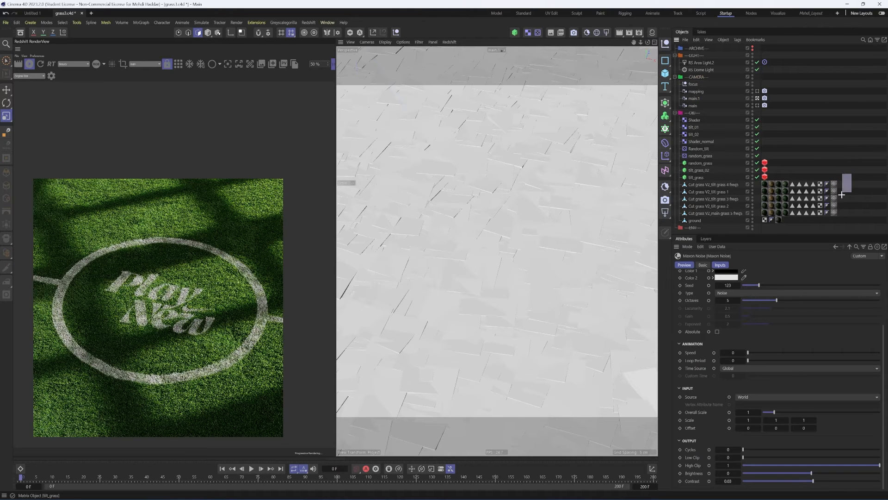
{"action": "left_click_drag", "start_coordinate": [841, 194], "coordinate": [832, 216]}
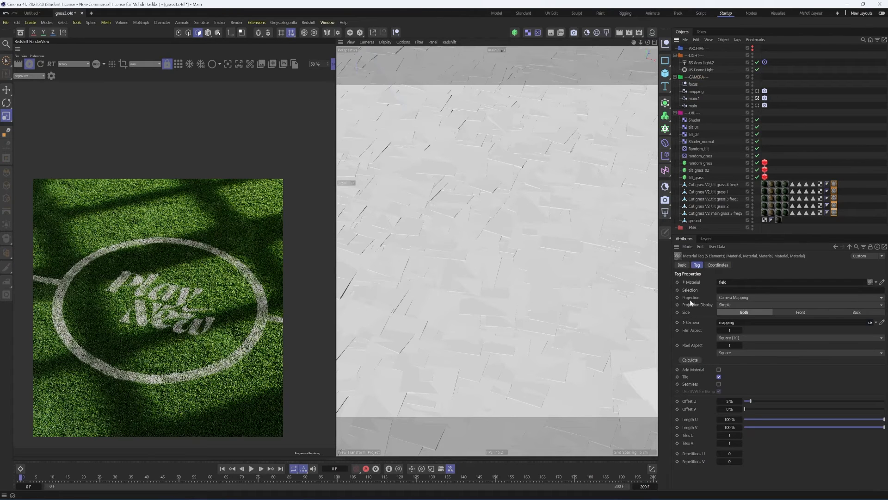
{"action": "left_click", "coordinate": [738, 299]}
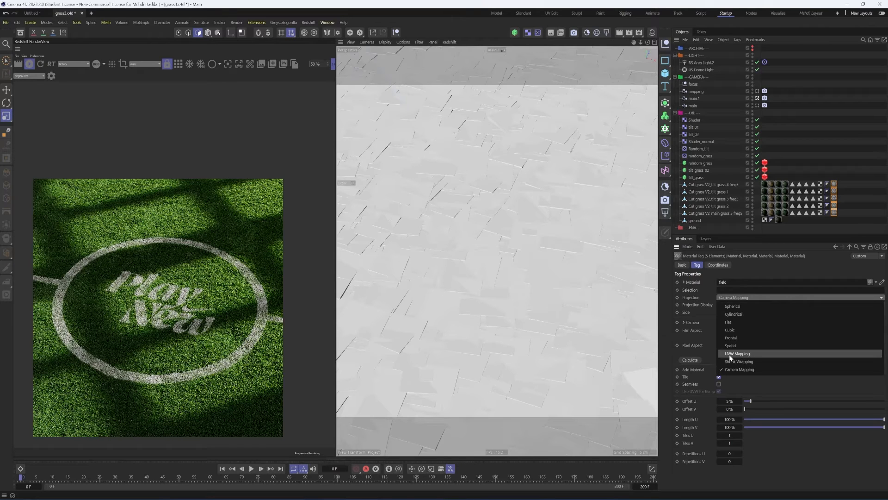
{"action": "left_click", "coordinate": [730, 354]}
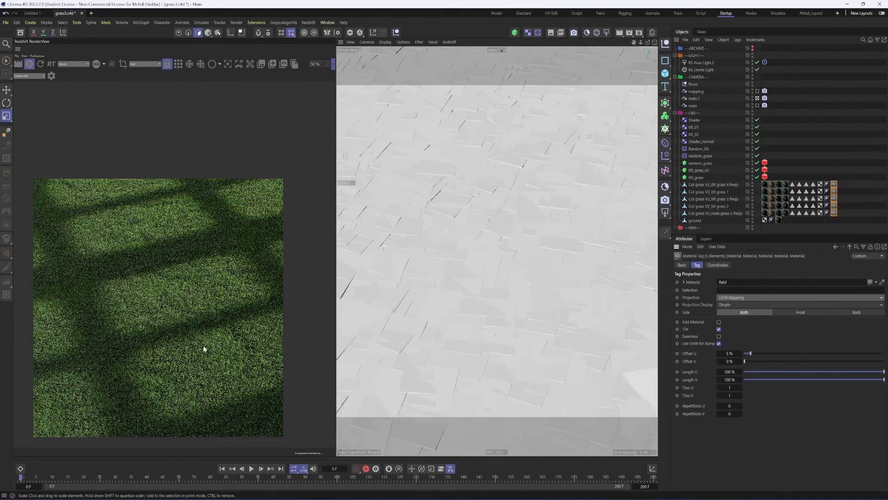
{"action": "scroll", "coordinate": [204, 345], "scroll_direction": "up", "scroll_amount": 5}
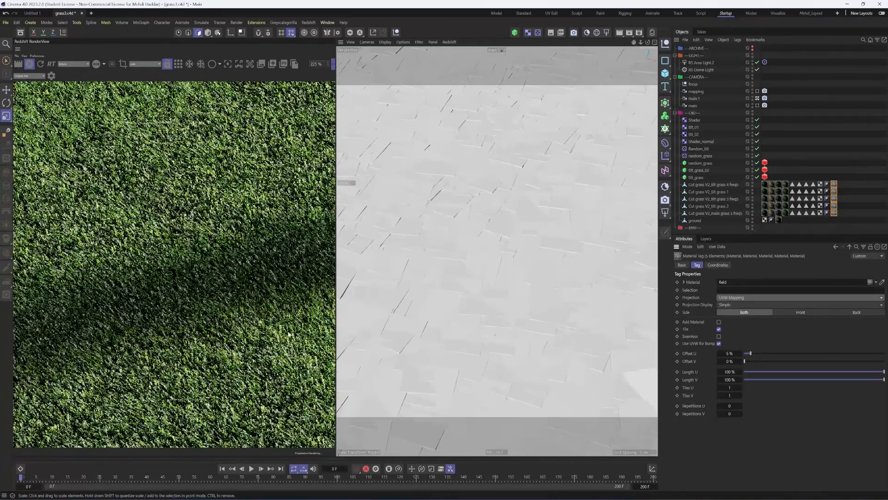
Set the projection of the five selected field material tags back to Camera Mapping and clear the tag selection.
{"action": "scroll", "coordinate": [180, 330], "scroll_direction": "up", "scroll_amount": 5}
{"action": "scroll", "coordinate": [183, 361], "scroll_direction": "down", "scroll_amount": 4}
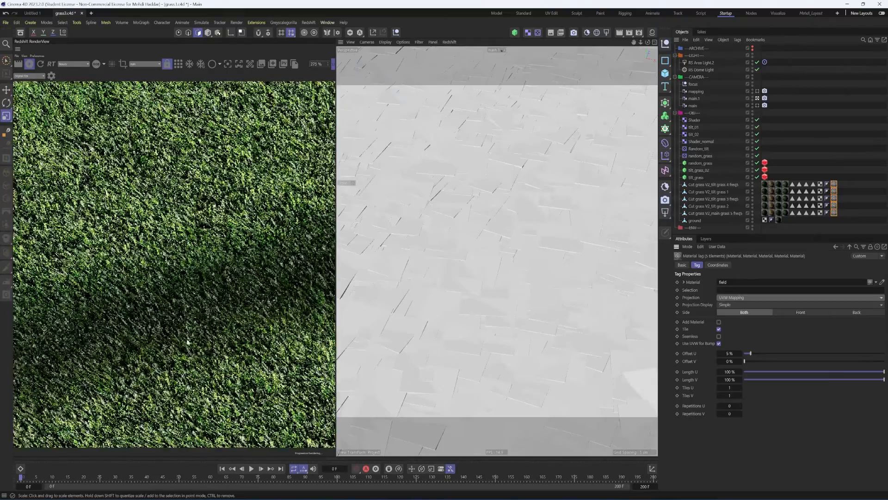
{"action": "scroll", "coordinate": [227, 280], "scroll_direction": "down", "scroll_amount": 4}
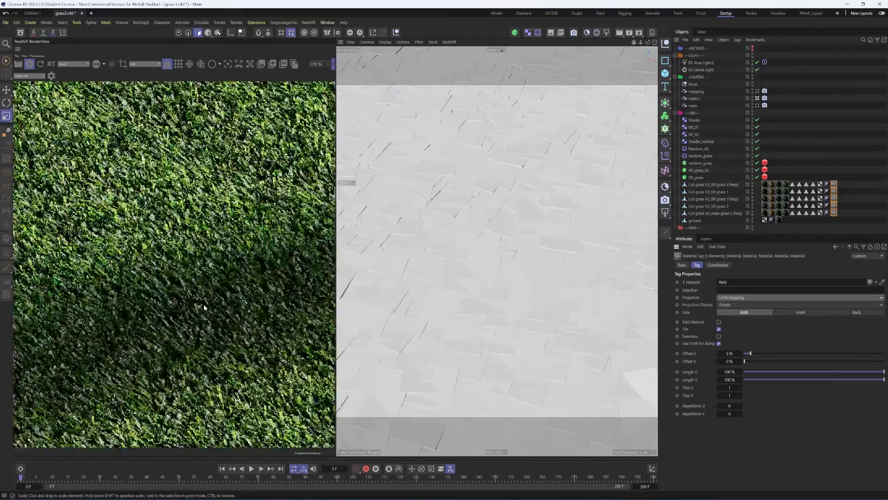
{"action": "scroll", "coordinate": [204, 307], "scroll_direction": "down", "scroll_amount": 3}
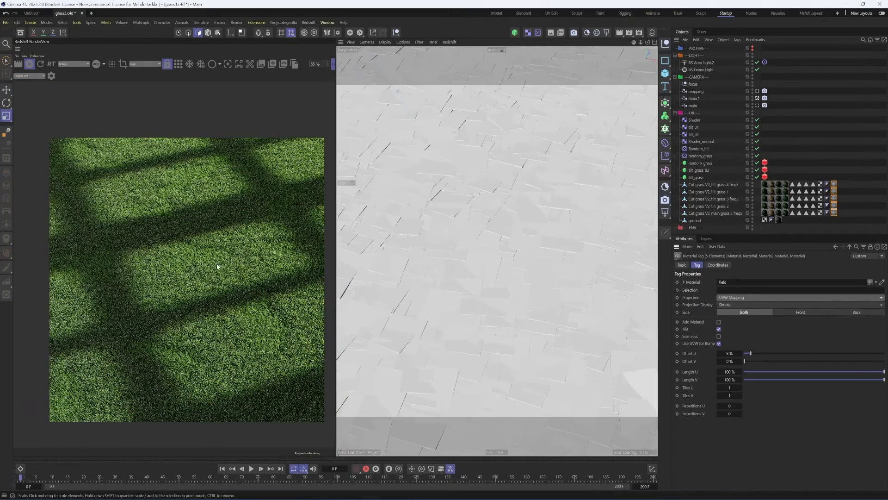
{"action": "left_click", "coordinate": [750, 297]}
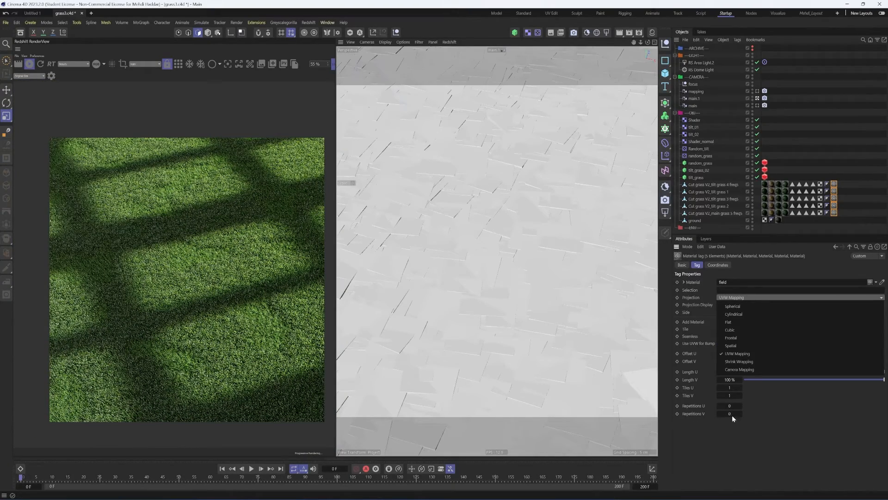
{"action": "left_click", "coordinate": [744, 369]}
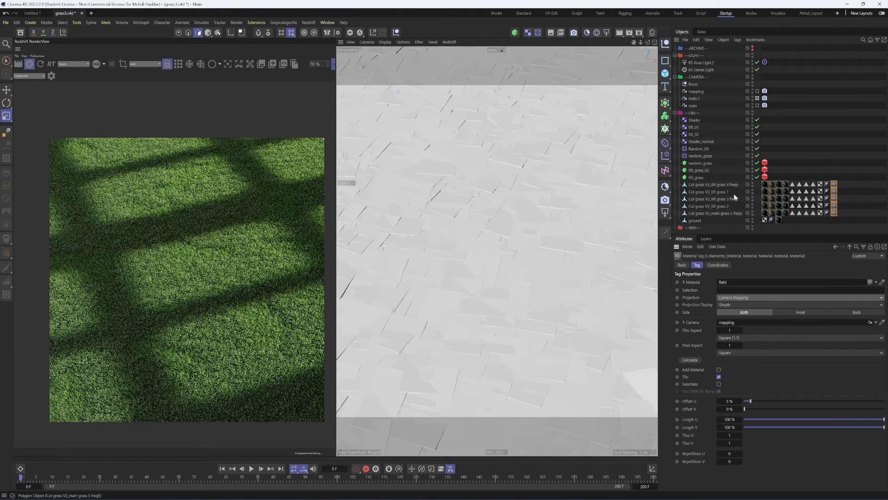
{"action": "left_click", "coordinate": [787, 121]}
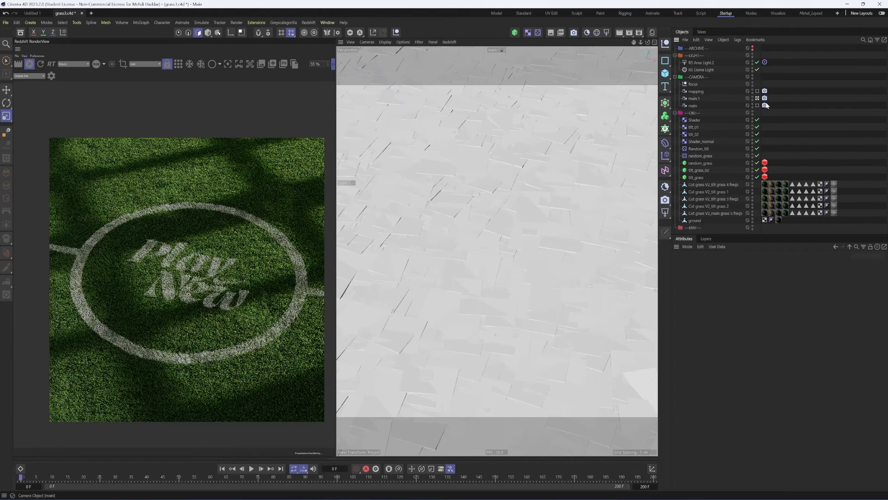
Leave the main.1 camera view, reselect the five field material tags, and examine their mapping settings and the mapping camera above the grass.
{"action": "left_click", "coordinate": [758, 98]}
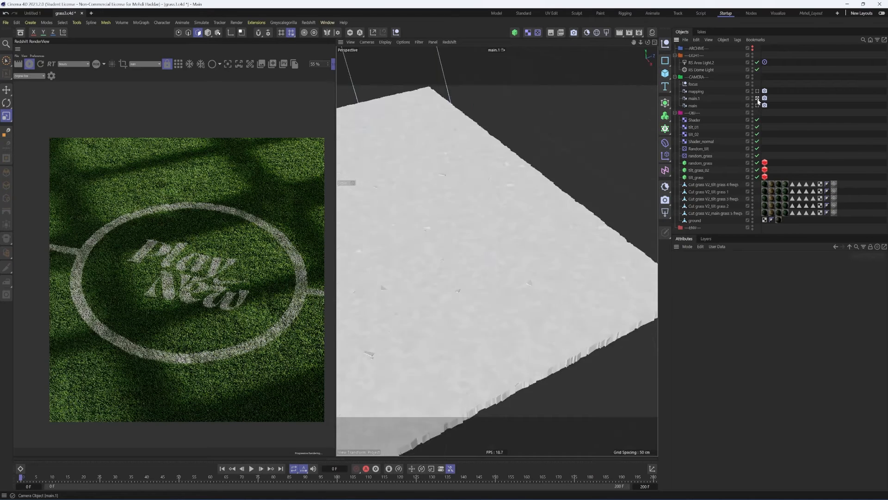
{"action": "scroll", "coordinate": [535, 241], "scroll_direction": "down", "scroll_amount": 5}
{"action": "left_click_drag", "start_coordinate": [534, 241], "coordinate": [520, 228], "text": "alt"}
{"action": "left_click_drag", "start_coordinate": [525, 339], "coordinate": [519, 317], "text": "alt"}
{"action": "left_click_drag", "start_coordinate": [836, 190], "coordinate": [834, 216]}
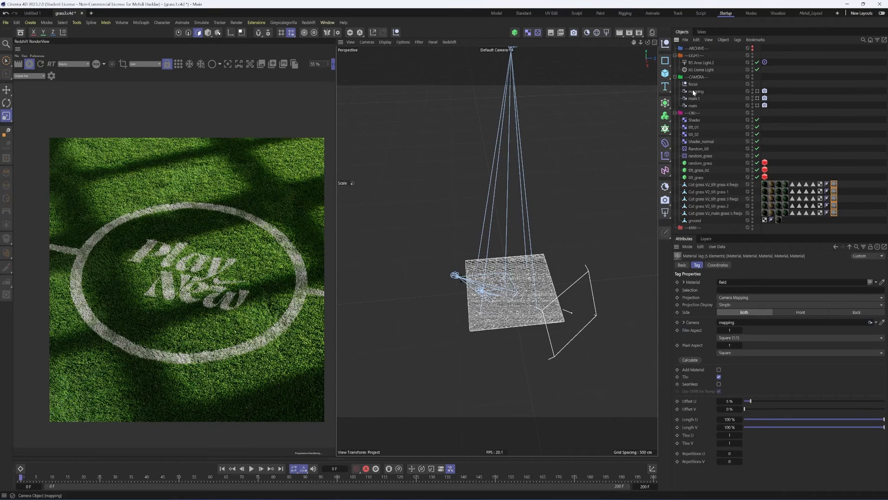
{"action": "left_click_drag", "start_coordinate": [542, 123], "coordinate": [507, 118], "text": "alt"}
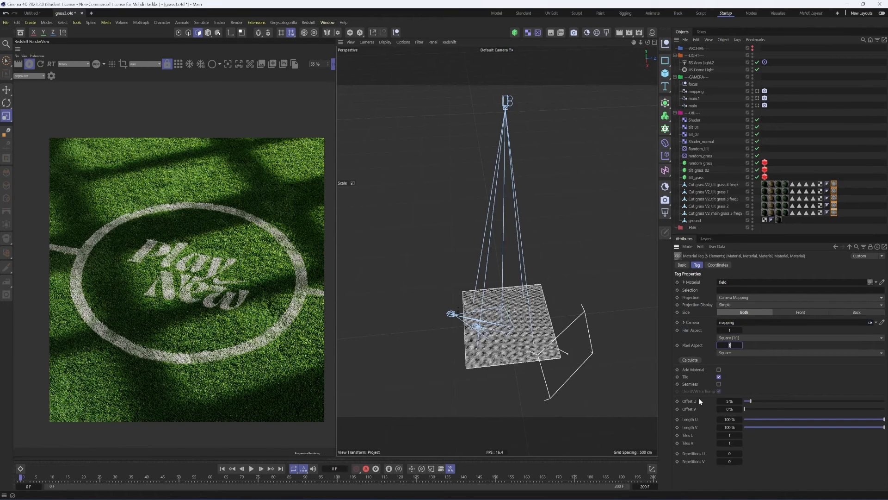
{"action": "key", "text": "Return"}
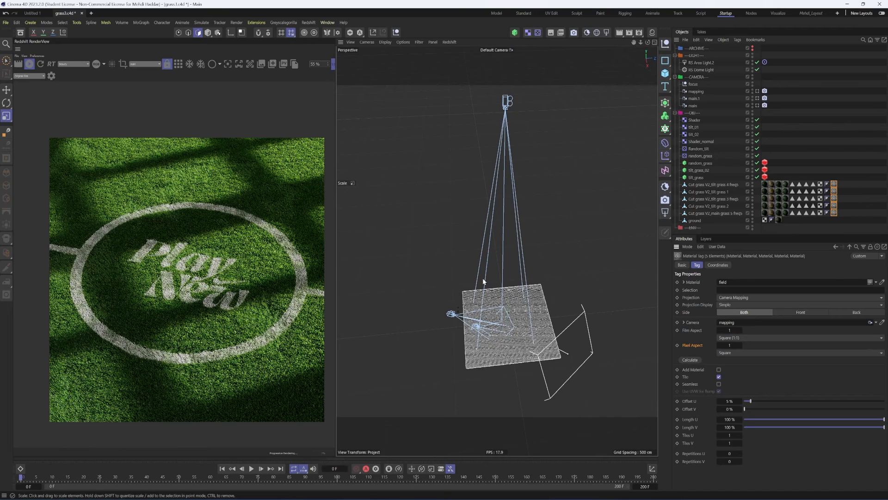
Set the mapping camera's heading rotation to 45° and refresh the render with the viewport looking through the main camera.
{"action": "left_click", "coordinate": [695, 92]}
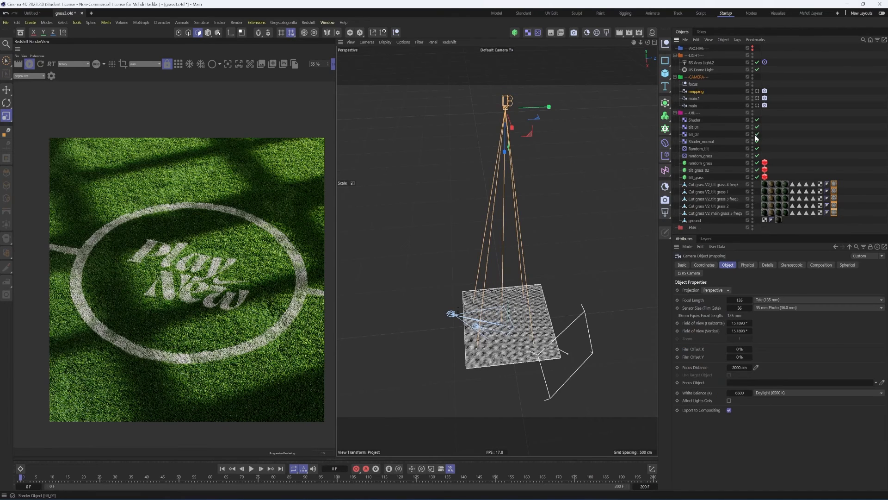
{"action": "left_click", "coordinate": [704, 265]}
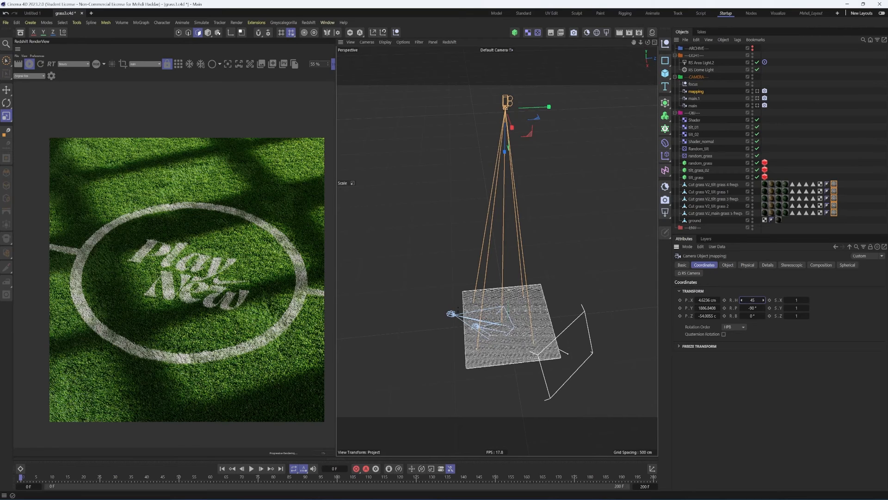
{"action": "key", "text": "Return"}
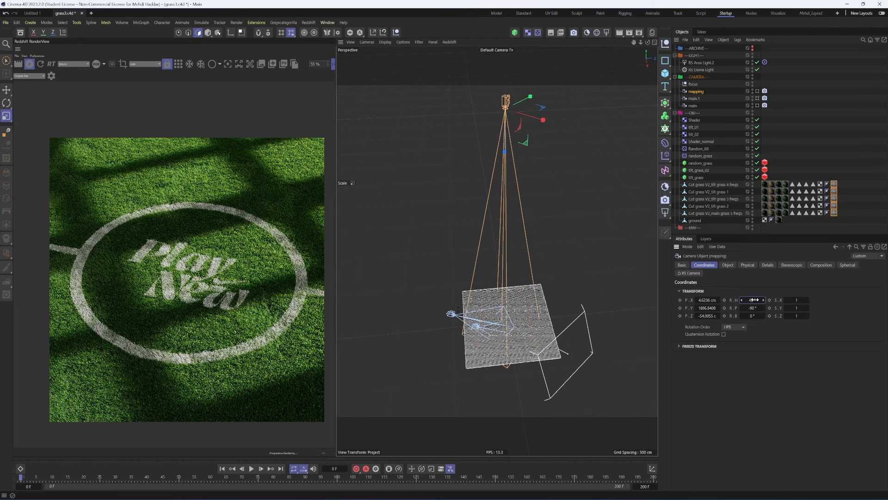
{"action": "left_click", "coordinate": [757, 105]}
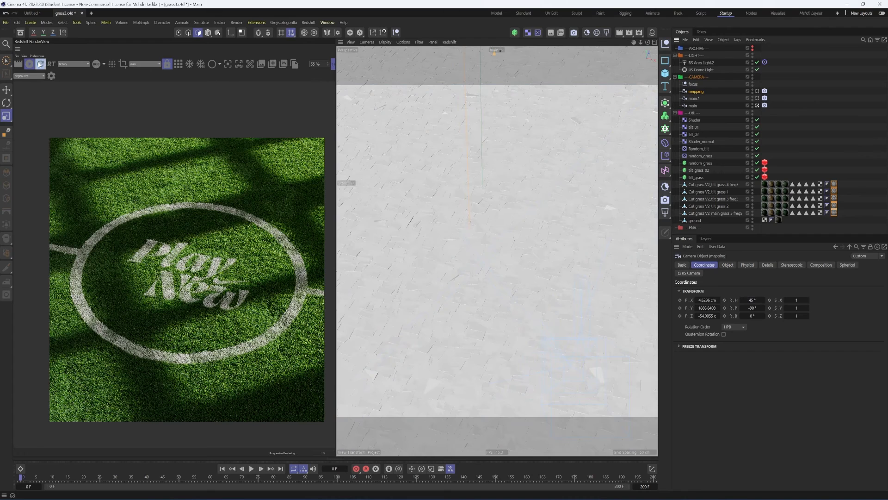
{"action": "left_click", "coordinate": [40, 64]}
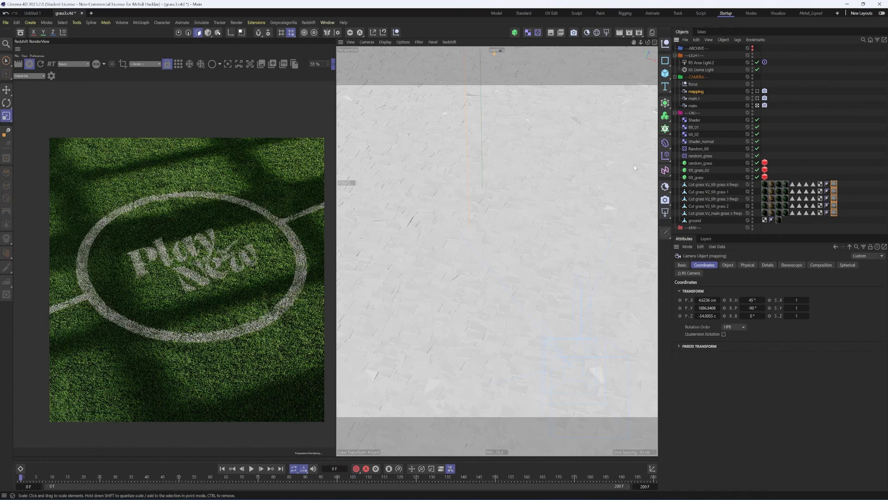
Reset the mapping camera's heading rotation to 0°, and orbit the main camera to a heading of about 37.6° and pitch of about -39.1°.
{"action": "right_click", "coordinate": [743, 300]}
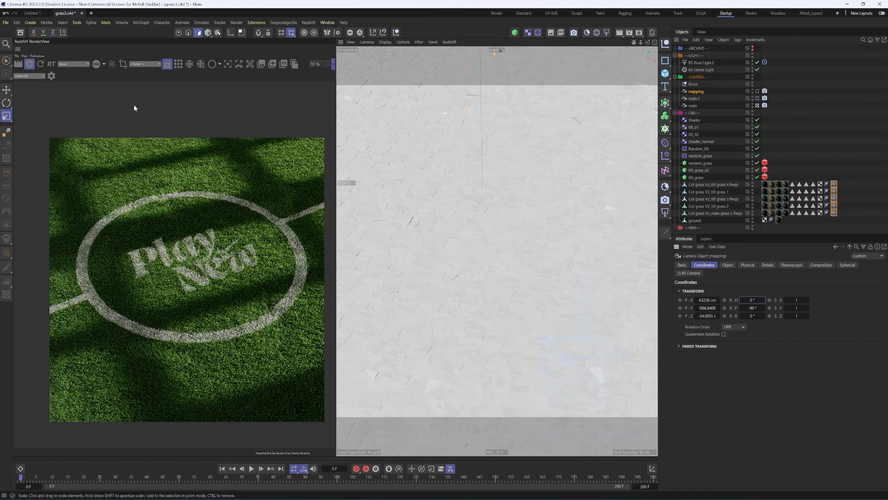
{"action": "left_click", "coordinate": [693, 106]}
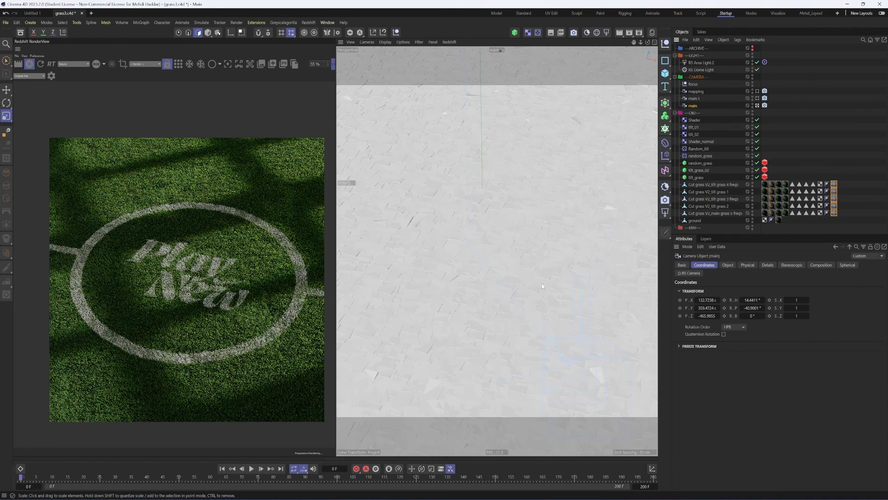
{"action": "left_click_drag", "start_coordinate": [508, 278], "coordinate": [451, 273], "text": "alt"}
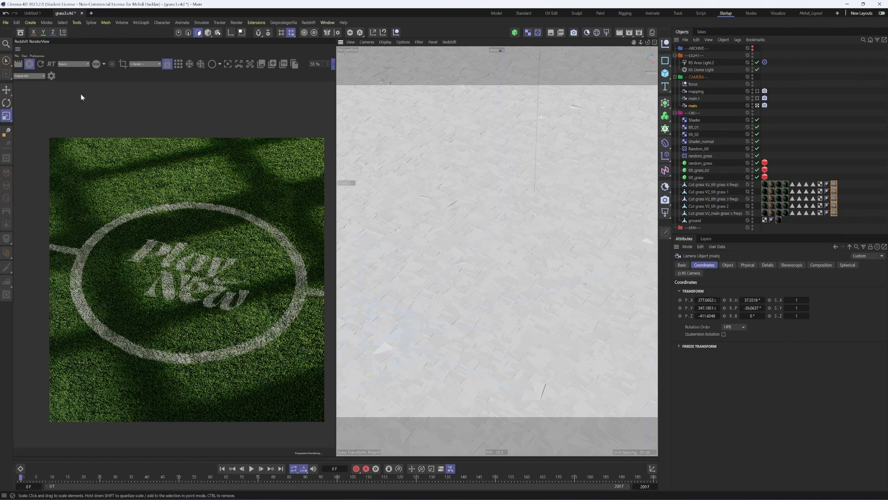